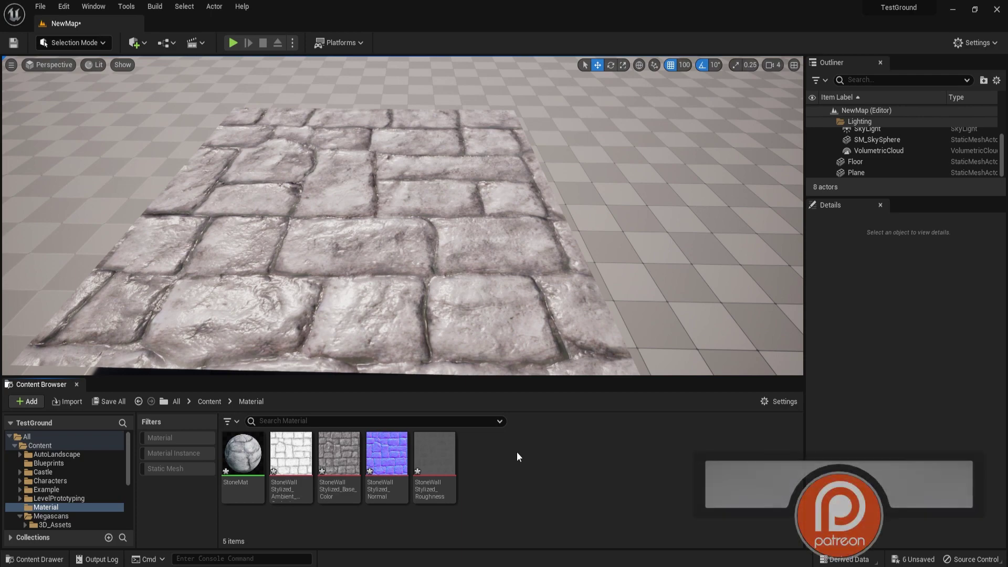
Step: Rotate the directional light with Ctrl+L until the sun drops below the horizon and the level darkens
{"action": "key", "text": "ctrl"}
{"action": "key", "text": "ctrl+l"}
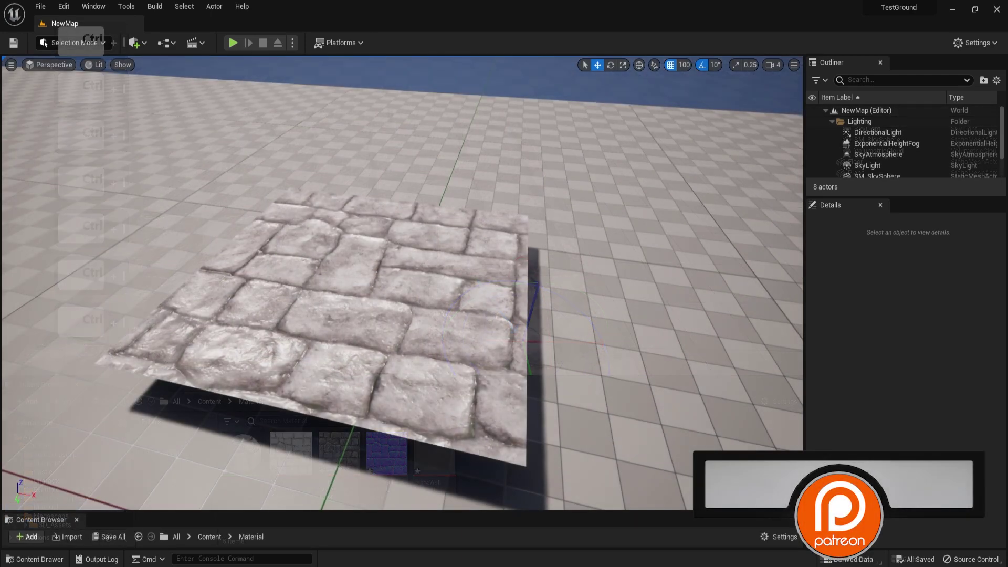
{"action": "scroll", "coordinate": [398, 283], "scroll_direction": "up", "scroll_amount": 5}
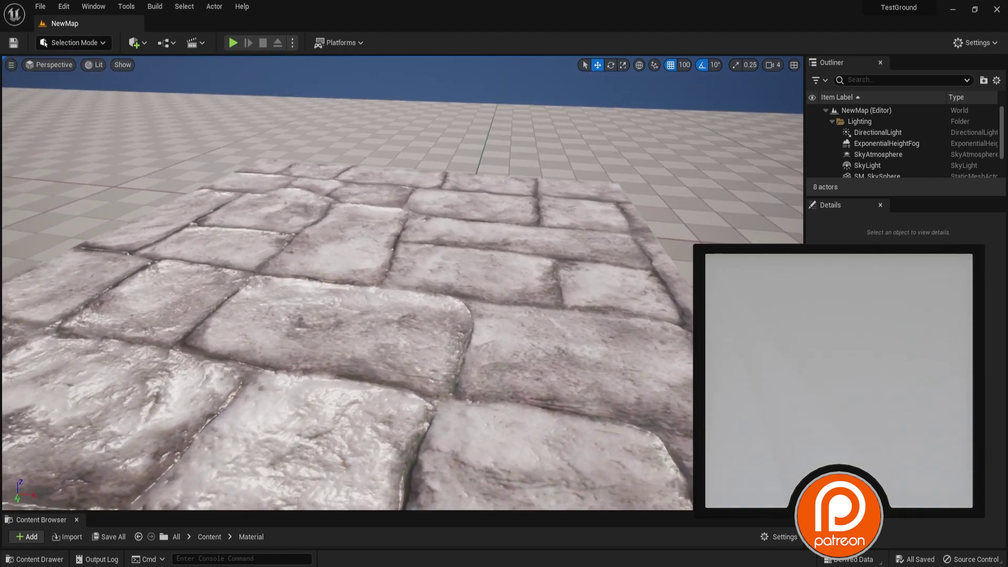
{"action": "scroll", "coordinate": [403, 295], "scroll_direction": "down", "scroll_amount": 8}
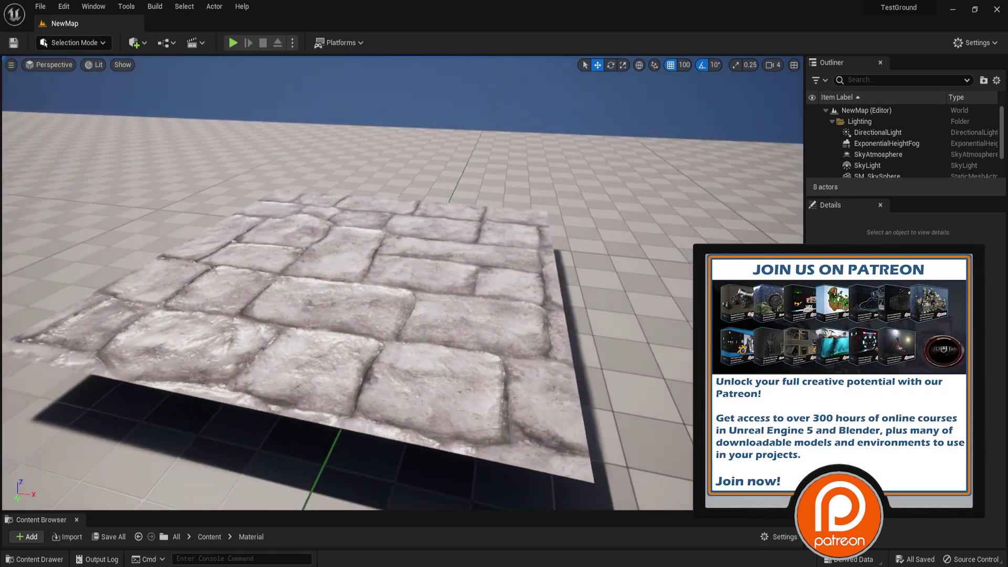
{"action": "key", "text": "ctrl+l"}
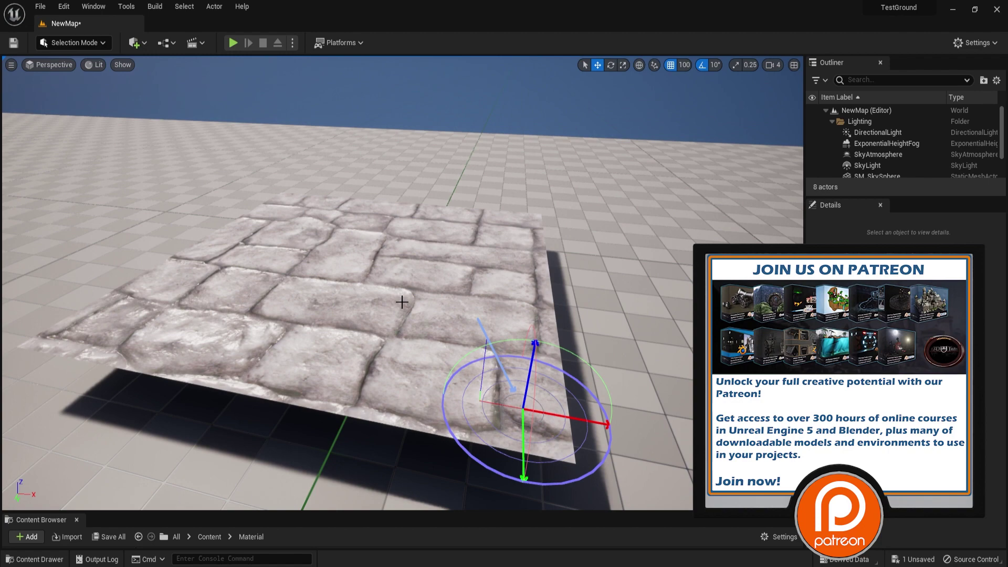
{"action": "key", "text": "ctrl+l"}
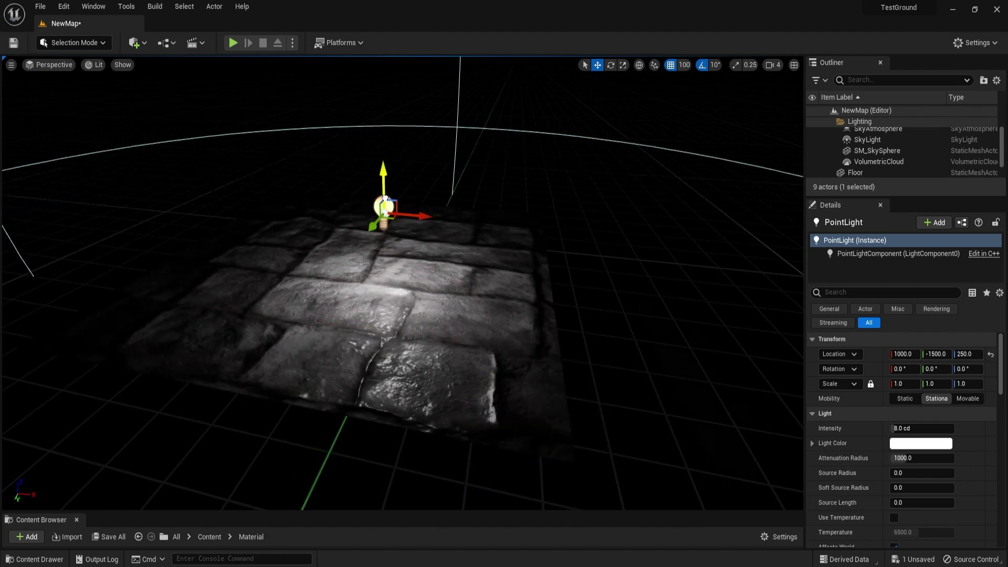
Step: Disable grid snapping, raise the point light, dim it to 1.285162 cd and slide it over the floor
{"action": "left_click", "coordinate": [673, 66]}
{"action": "left_click_drag", "start_coordinate": [383, 177], "coordinate": [384, 149]}
{"action": "left_click_drag", "start_coordinate": [393, 189], "coordinate": [366, 195]}
{"action": "mouse_move", "coordinate": [898, 428]}
{"action": "left_mouse_down"}
{"action": "mouse_move", "coordinate": [871, 429]}
{"action": "mouse_move", "coordinate": [895, 429]}
{"action": "left_mouse_up"}
{"action": "left_click_drag", "start_coordinate": [386, 195], "coordinate": [347, 239]}
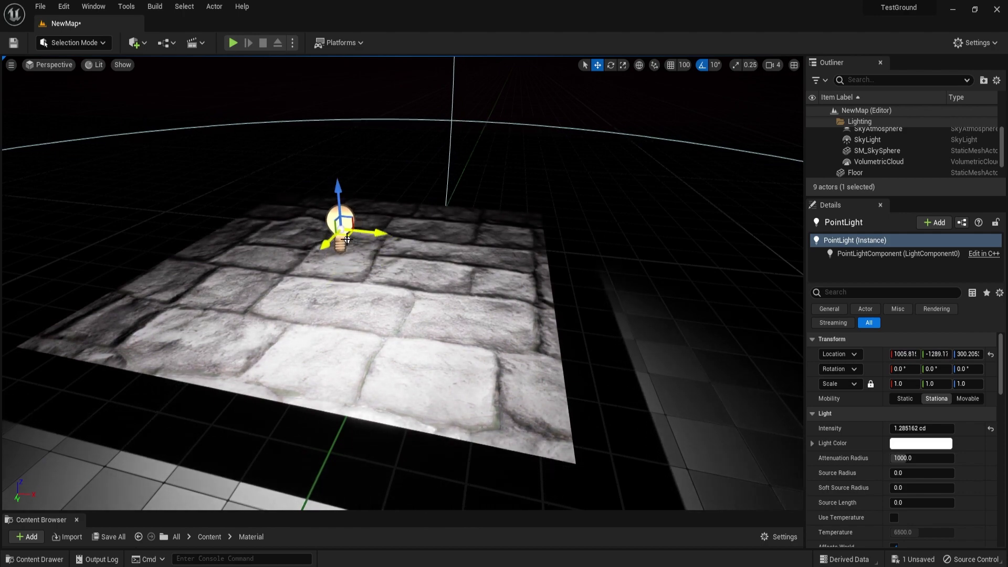
Step: Undo the point light and rotate the sun back above the horizon for daylight
{"action": "key", "text": "ctrl+z"}
{"action": "key", "text": "ctrl+z"}
{"action": "key", "text": "ctrl+z"}
{"action": "key", "text": "ctrl+z"}
{"action": "key", "text": "ctrl+z"}
{"action": "key", "text": "ctrl+z"}
{"action": "key", "text": "ctrl+z"}
{"action": "key", "text": "ctrl+z"}
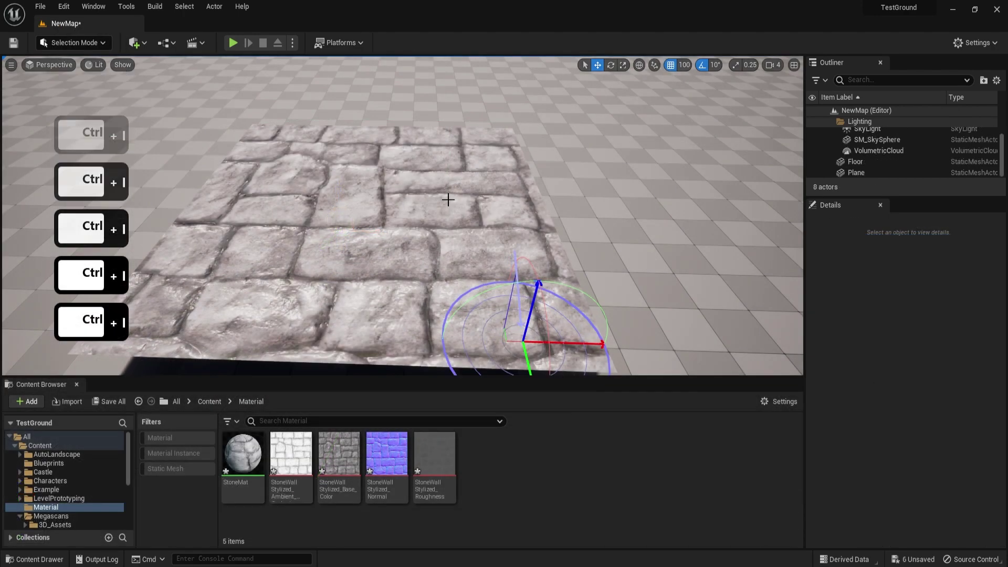
{"action": "key", "text": "ctrl+l"}
{"action": "key", "text": "ctrl+l"}
{"action": "key", "text": "ctrl+l"}
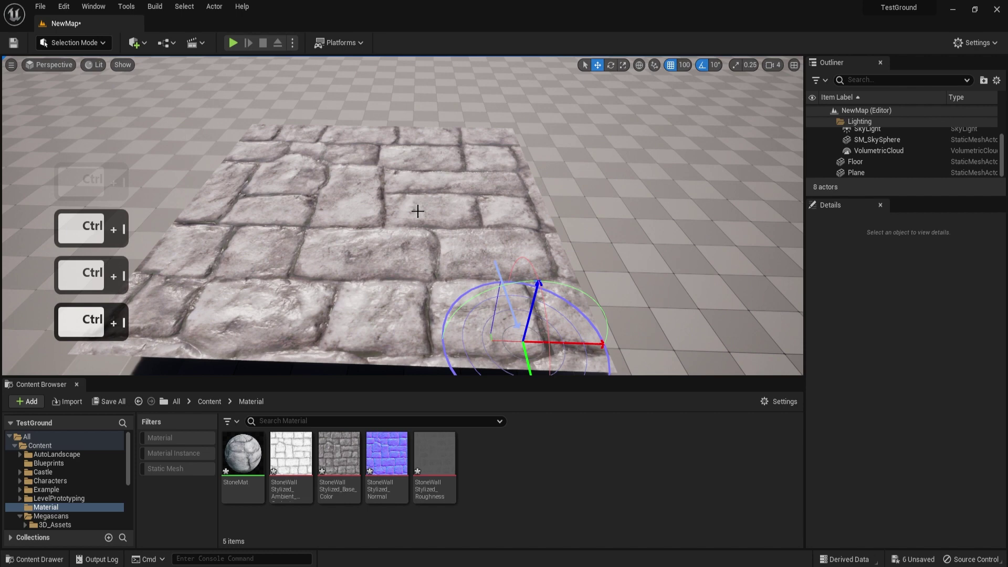
{"action": "key", "text": "ctrl+l"}
{"action": "key", "text": "ctrl+l"}
{"action": "key", "text": "ctrl+l"}
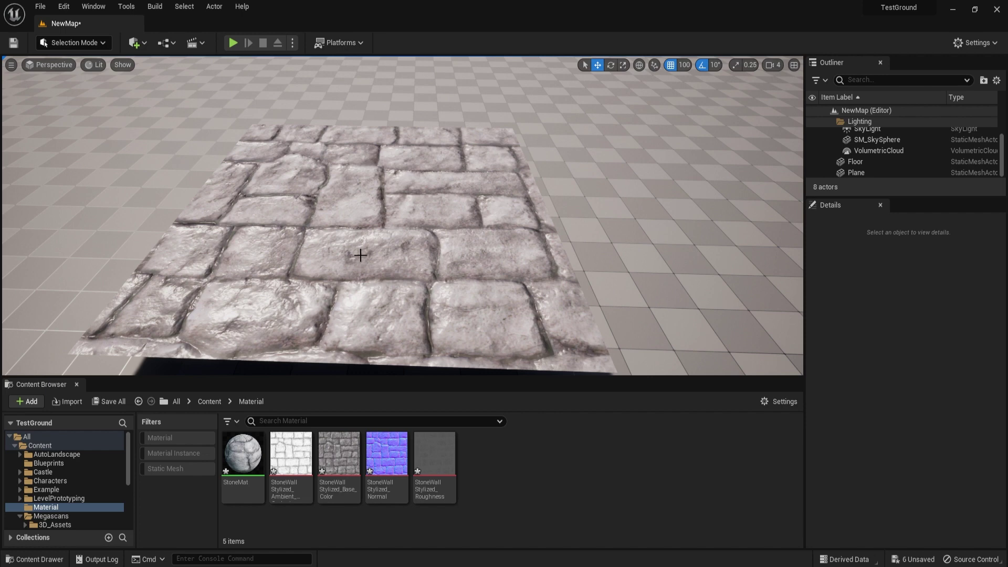
Step: Open StoneWallStylized_Normal in a maximized Texture Editor and expand its Texture > Advanced settings
{"action": "double_click", "coordinate": [391, 450]}
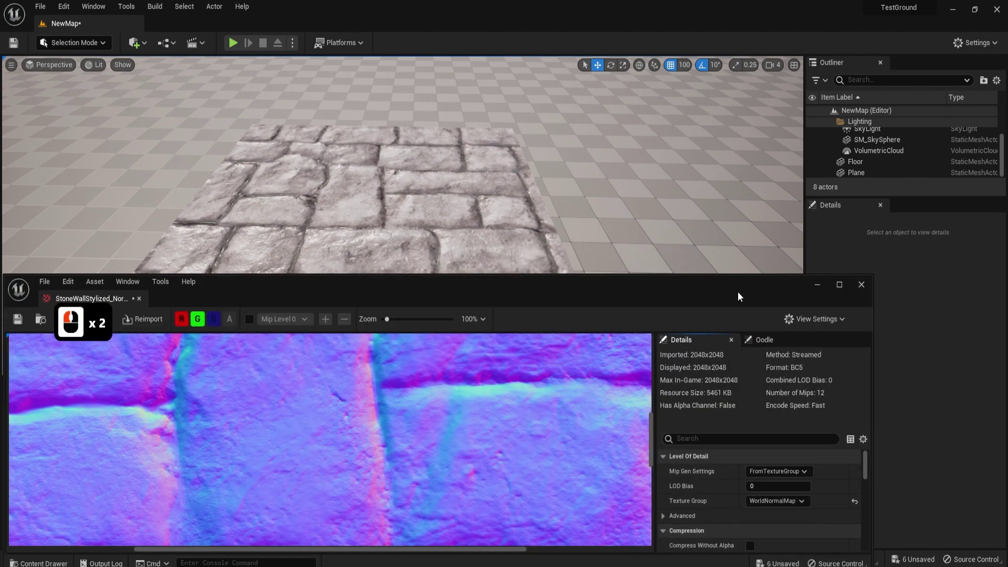
{"action": "left_click", "coordinate": [840, 285]}
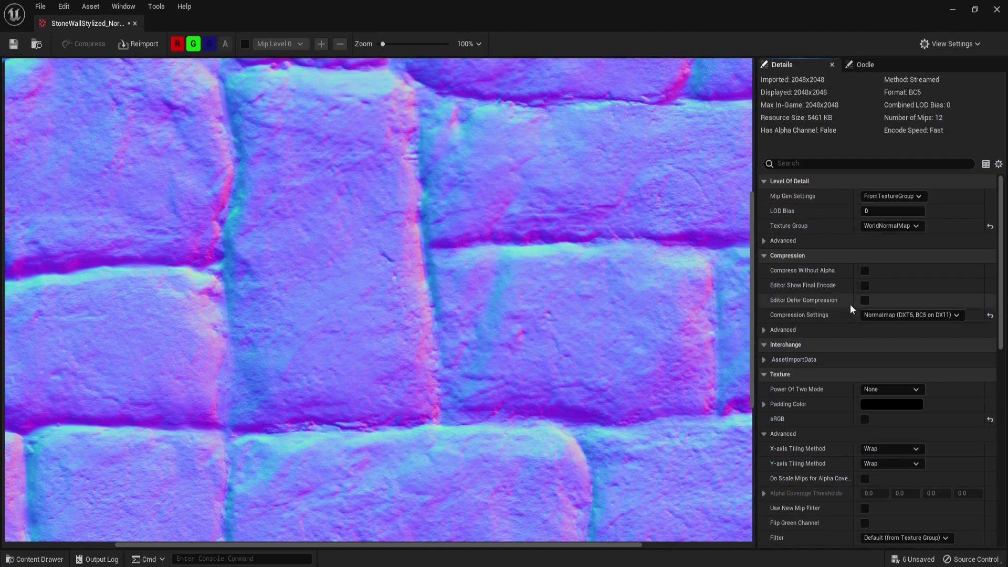
{"action": "scroll", "coordinate": [844, 303], "scroll_direction": "down", "scroll_amount": 2}
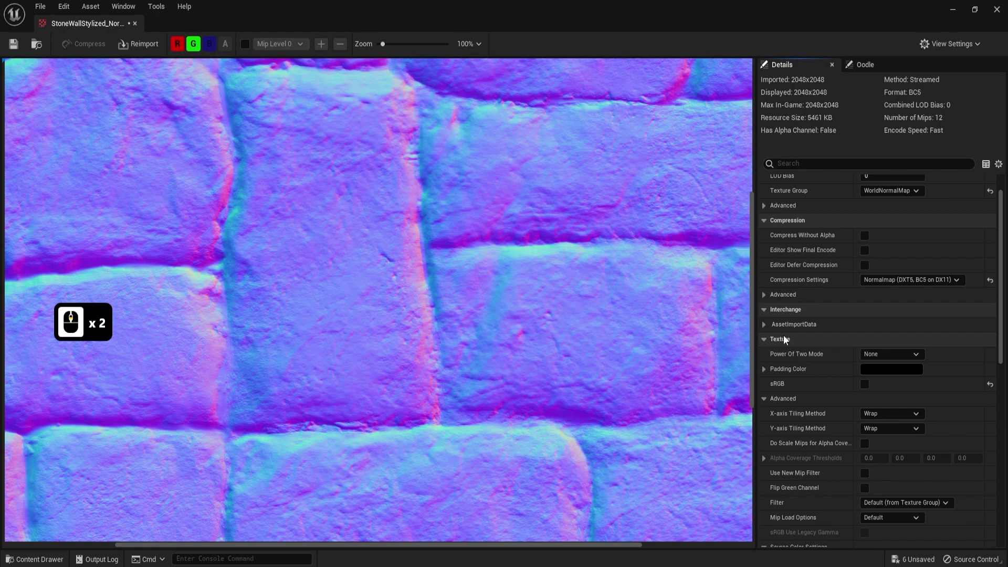
{"action": "left_click", "coordinate": [762, 340]}
{"action": "left_click", "coordinate": [766, 341]}
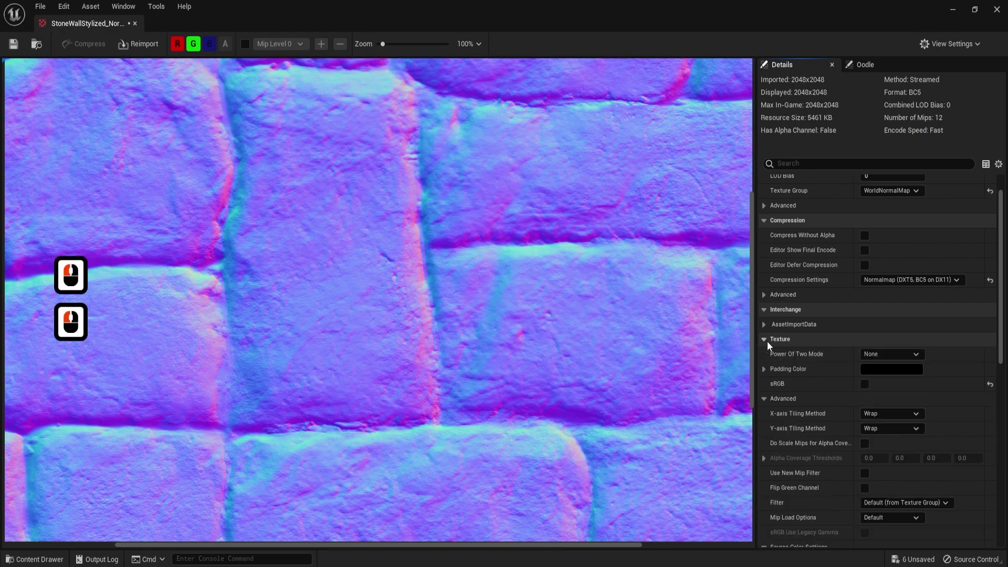
{"action": "left_click", "coordinate": [809, 397]}
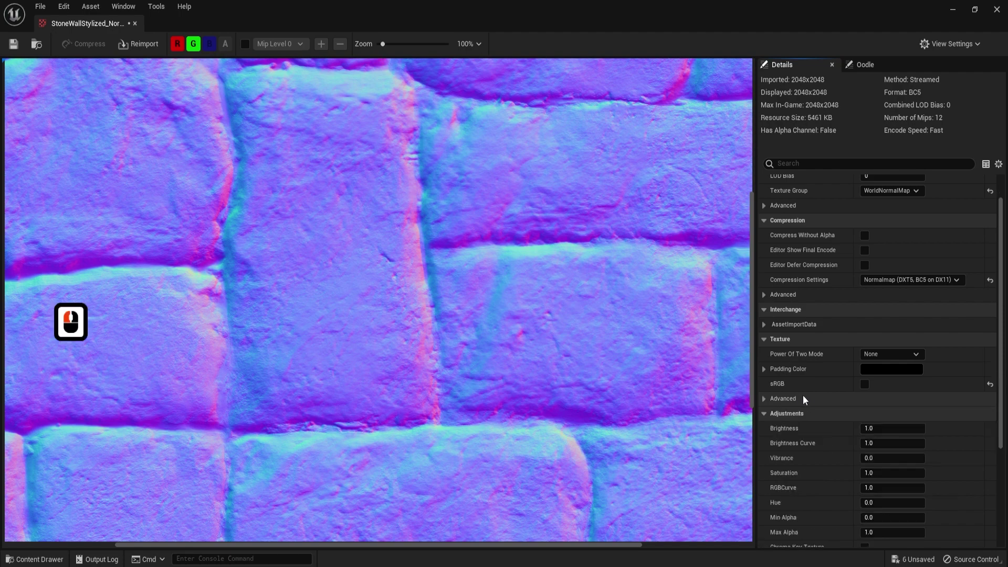
{"action": "left_click", "coordinate": [798, 397]}
Step: Enable Flip Green Channel and close the texture editor
{"action": "scroll", "coordinate": [798, 436], "scroll_direction": "down", "scroll_amount": 2}
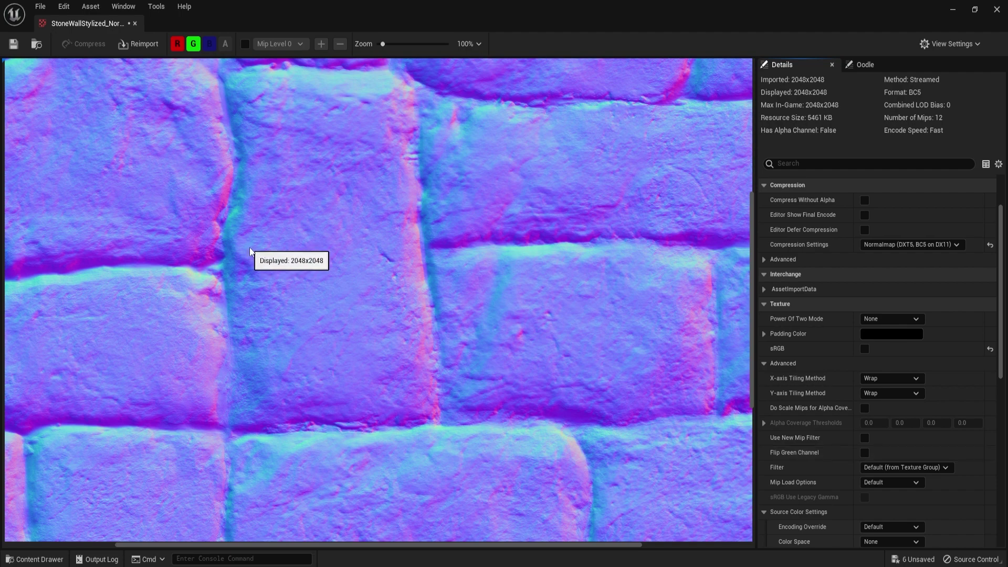
{"action": "scroll", "coordinate": [314, 284], "scroll_direction": "down", "scroll_amount": 6}
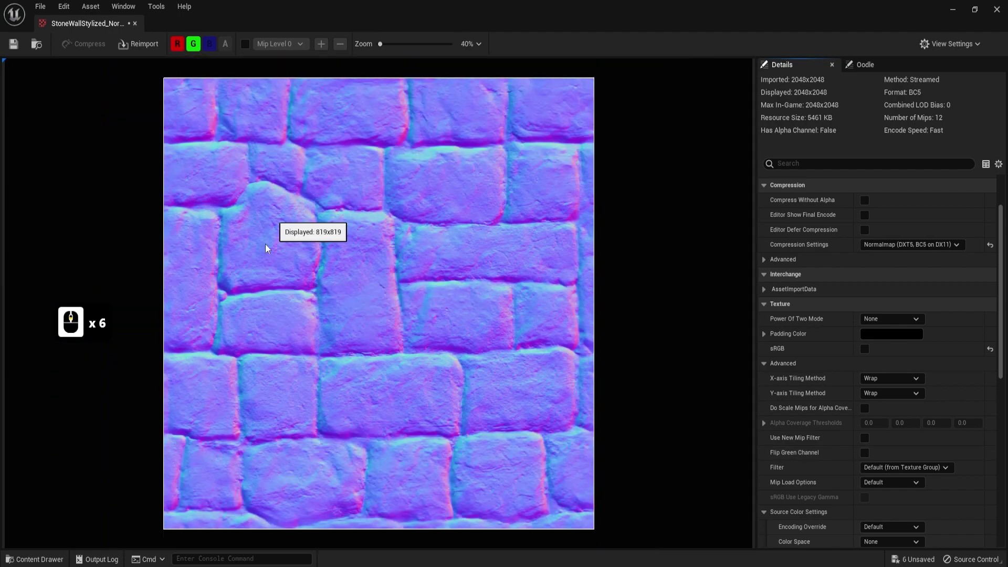
{"action": "left_click", "coordinate": [864, 453]}
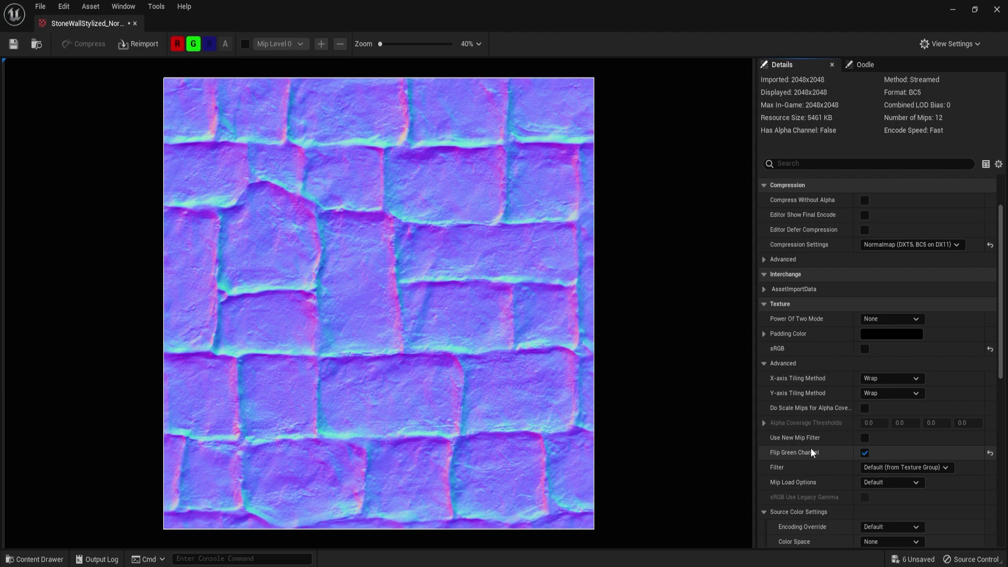
{"action": "left_click", "coordinate": [997, 10]}
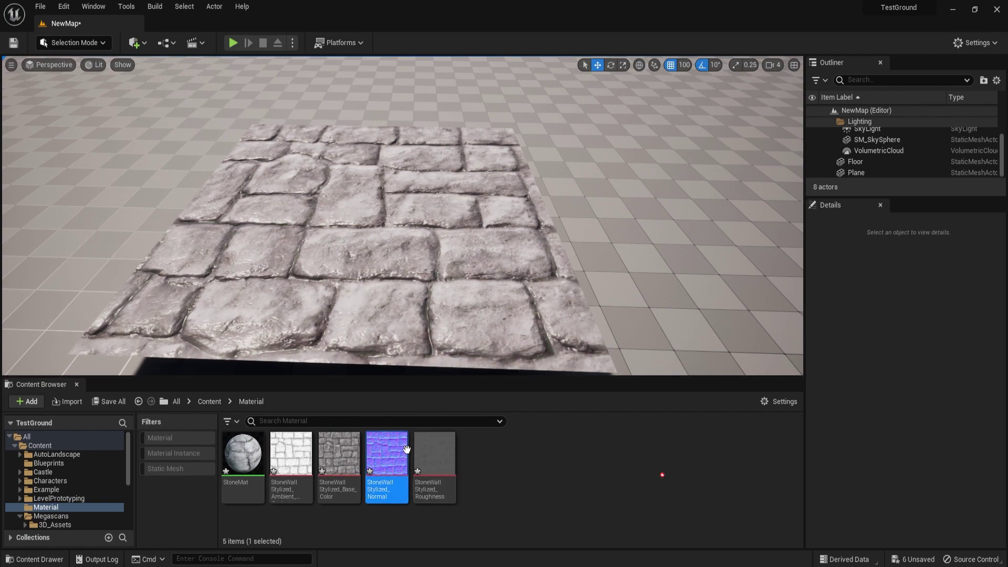
Step: Reopen StoneWallStylized_Normal as a small window and compare shading by moving the point light and sun
{"action": "double_click", "coordinate": [386, 454]}
{"action": "left_click_drag", "start_coordinate": [452, 5], "coordinate": [443, 310]}
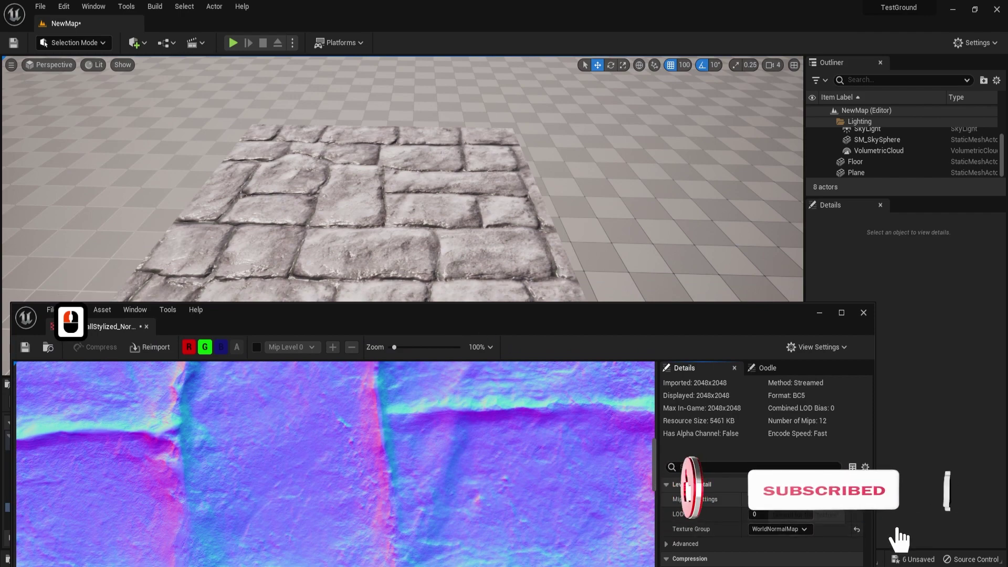
{"action": "scroll", "coordinate": [790, 528], "scroll_direction": "down", "scroll_amount": 10}
{"action": "scroll", "coordinate": [751, 511], "scroll_direction": "down", "scroll_amount": 8}
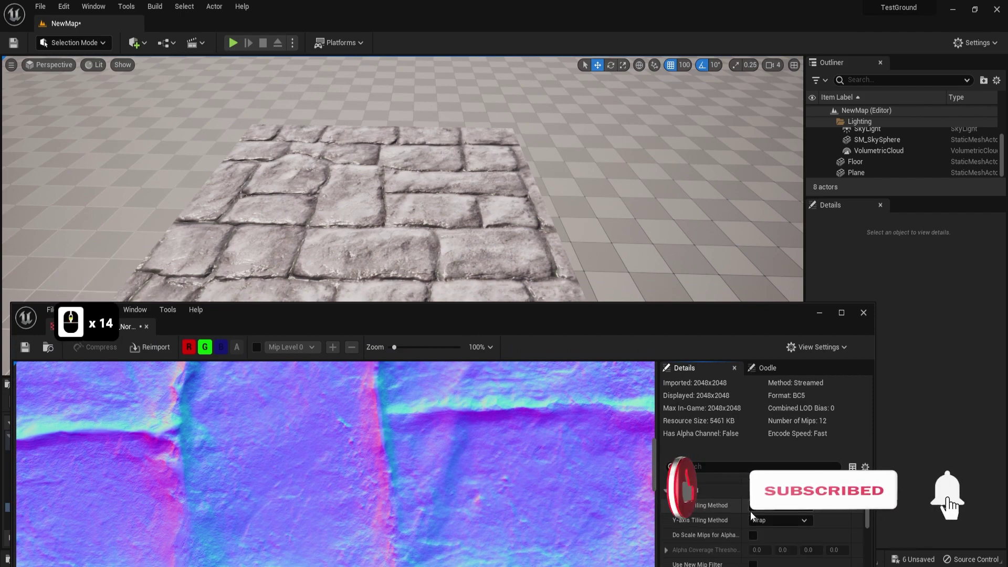
{"action": "left_click_drag", "start_coordinate": [495, 127], "coordinate": [164, 119]}
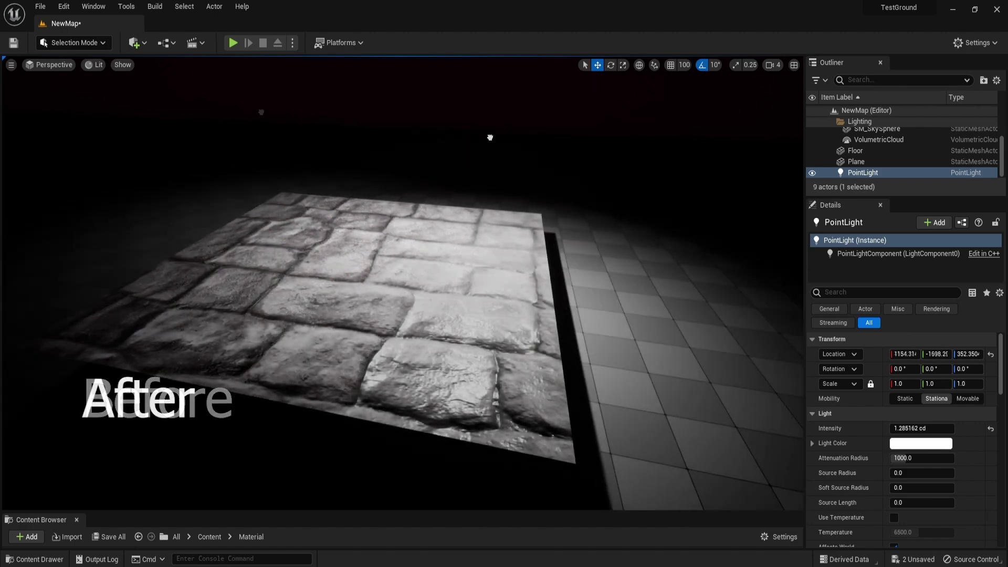
{"action": "left_click_drag", "start_coordinate": [488, 136], "coordinate": [317, 119]}
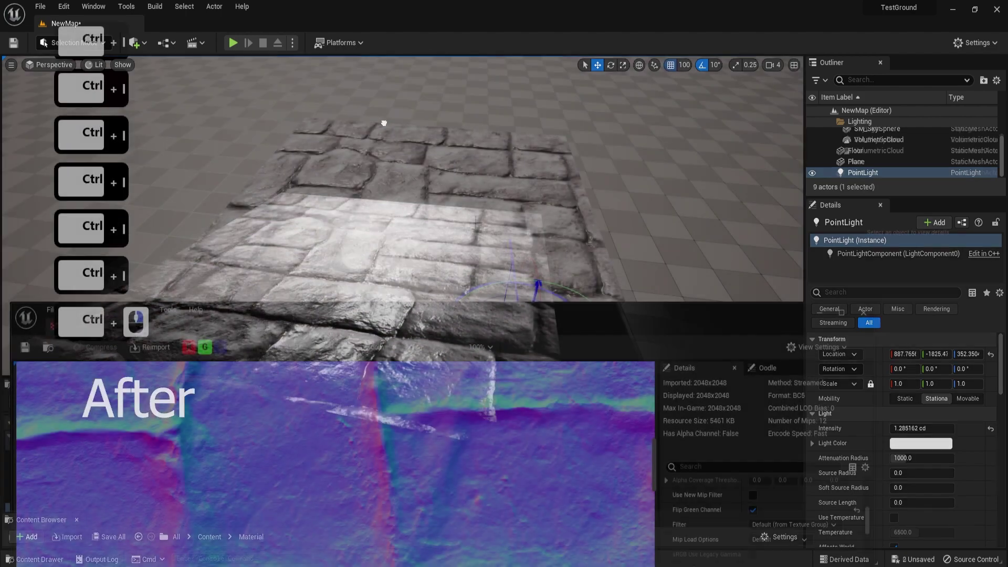
{"action": "key", "text": "ctrl+l"}
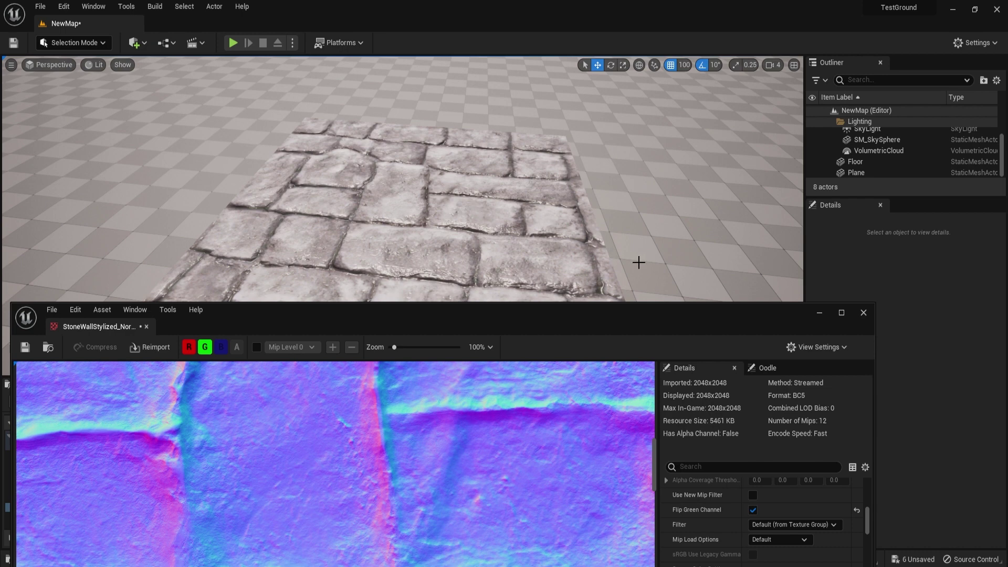
Step: Close the texture editor and select the StoneMat material in the Material folder
{"action": "left_click", "coordinate": [867, 315]}
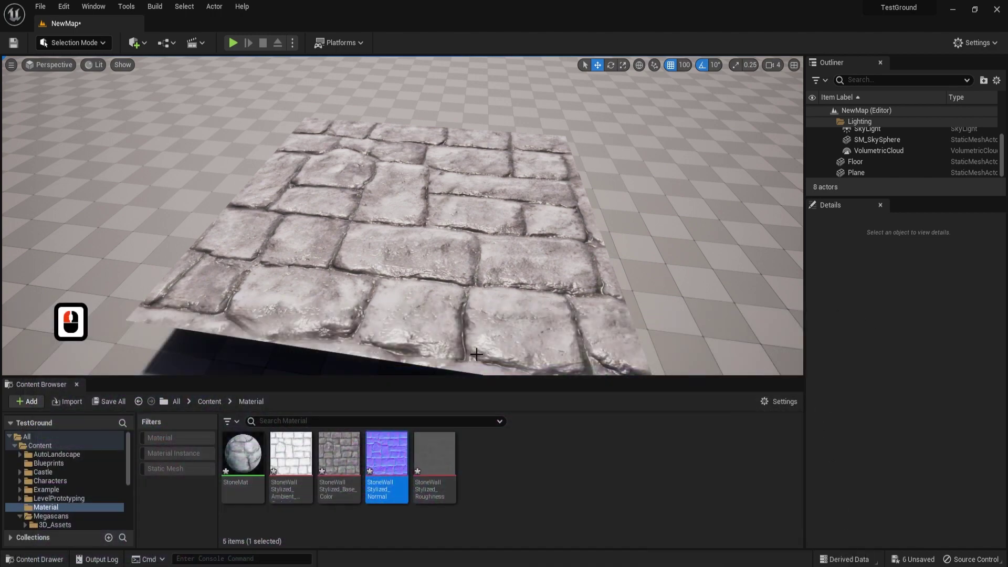
{"action": "mouse_move", "coordinate": [394, 448]}
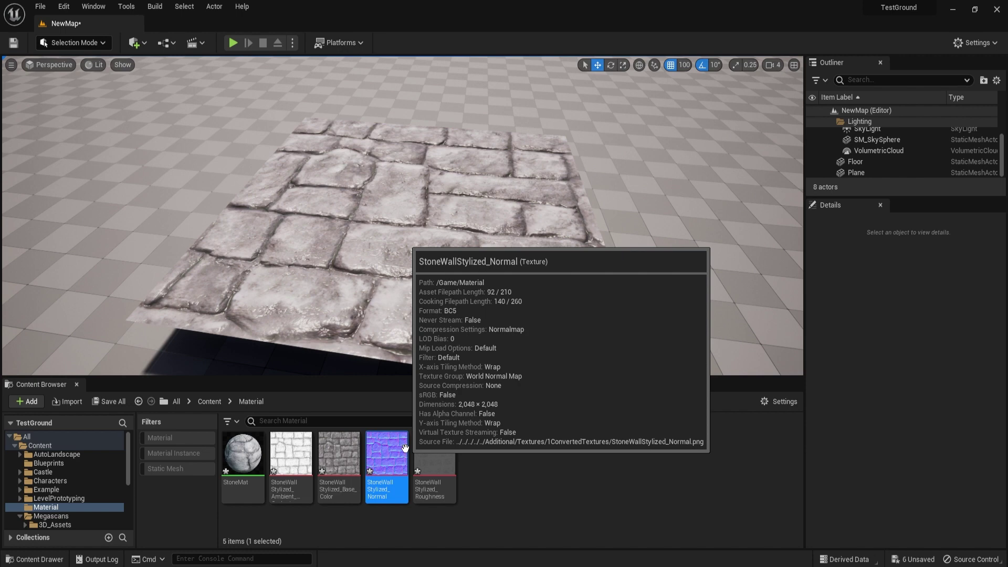
{"action": "left_click", "coordinate": [243, 453]}
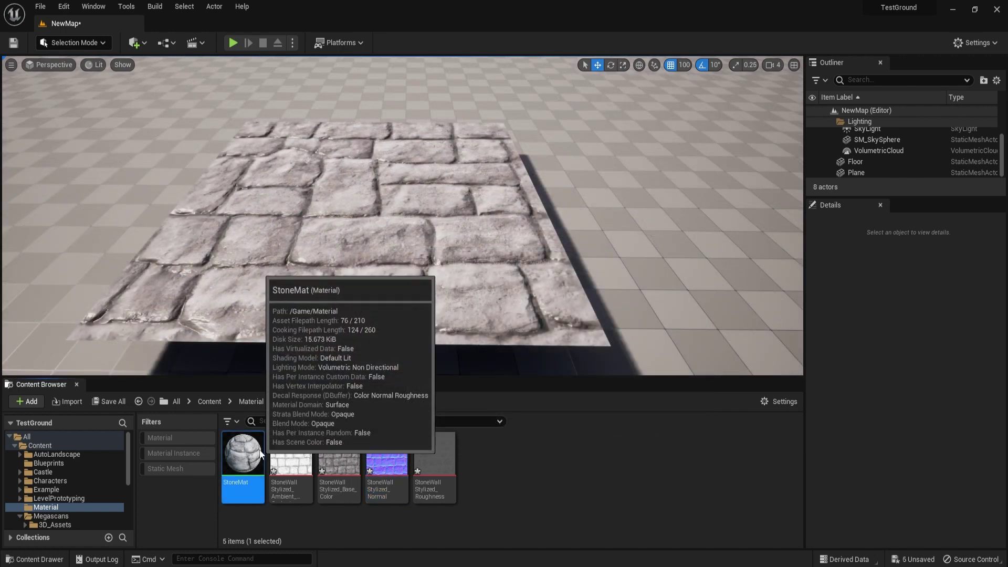
Step: Open StoneMat in the Material Editor and zoom out to see the texture samples feeding its inputs
{"action": "double_click", "coordinate": [243, 453]}
{"action": "scroll", "coordinate": [460, 284], "scroll_direction": "down", "scroll_amount": 1}
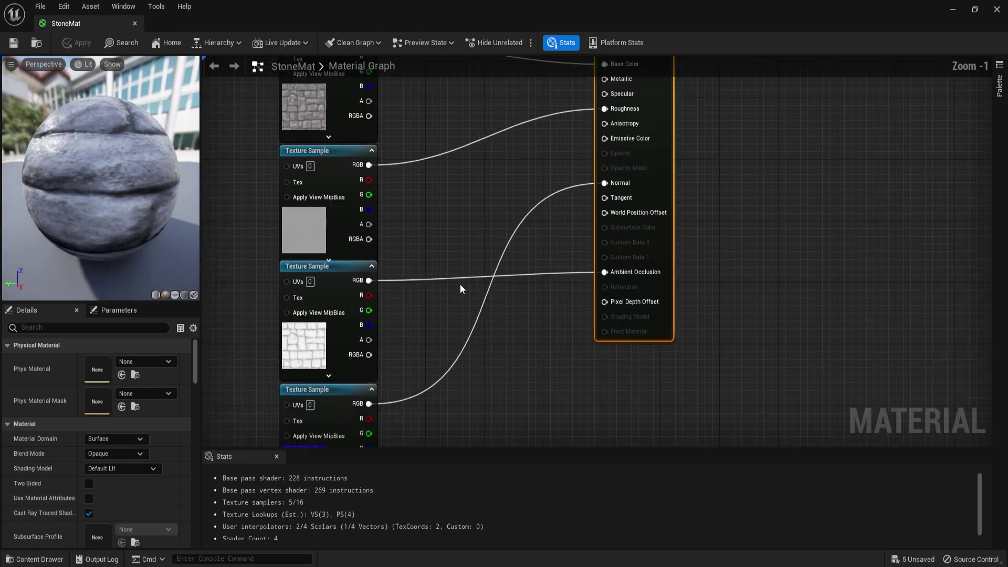
{"action": "scroll", "coordinate": [459, 284], "scroll_direction": "down", "scroll_amount": 1}
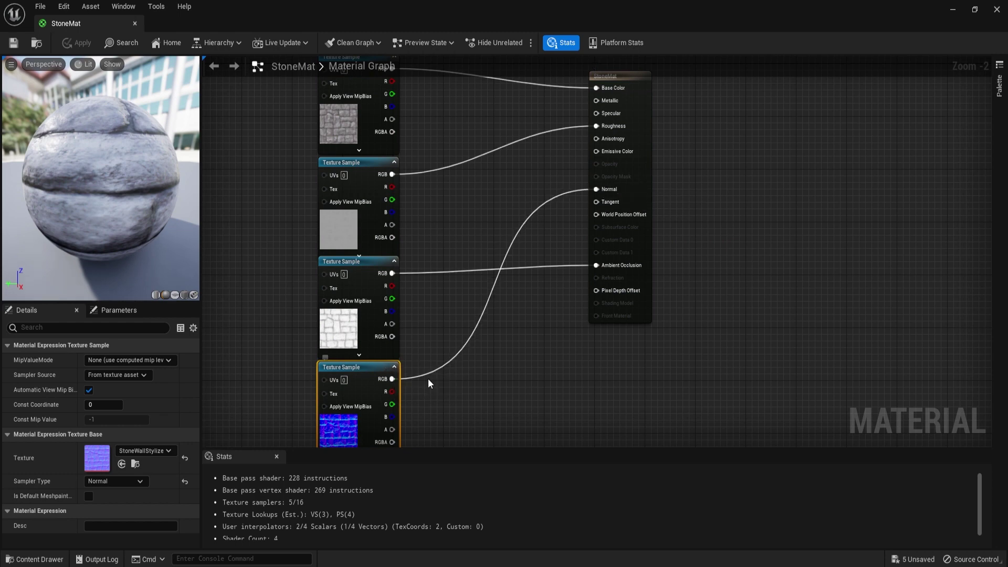
{"action": "right_click_drag", "start_coordinate": [427, 382], "coordinate": [441, 346]}
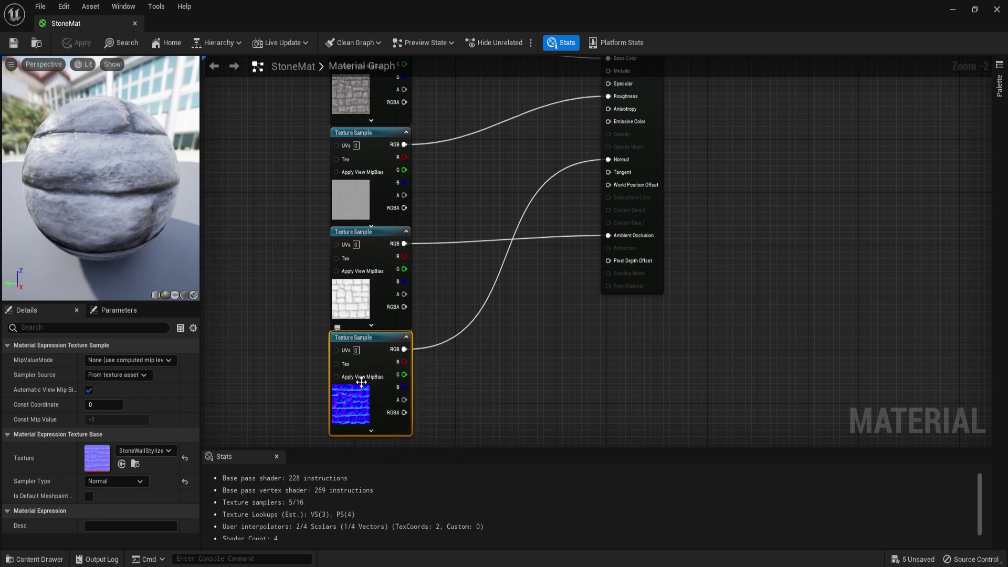
Step: Add a FlattenNormal node and connect the normal Texture Sample's RGB to its Normal input
{"action": "right_click", "coordinate": [501, 344]}
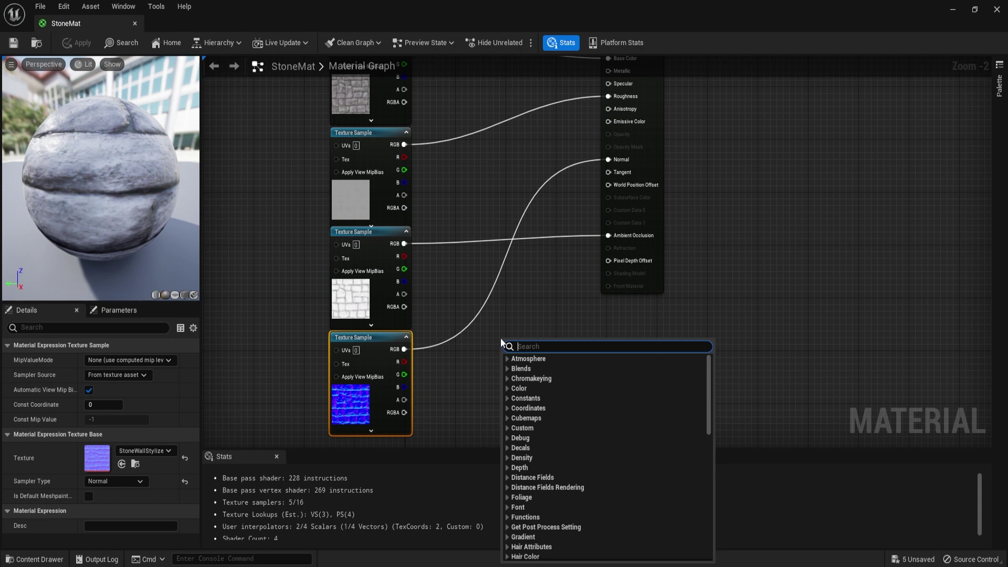
{"action": "type", "text": "flat"}
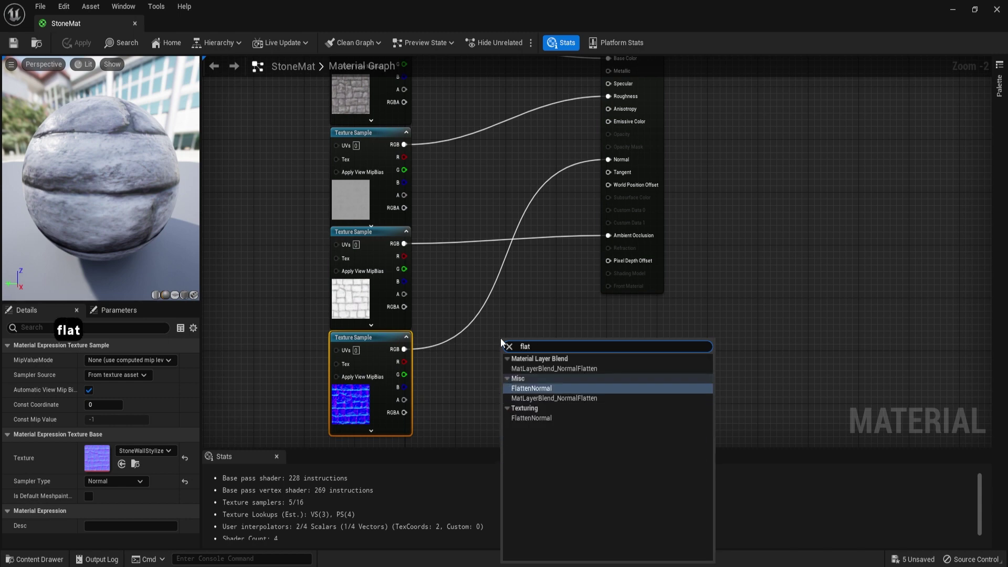
{"action": "left_click", "coordinate": [537, 388]}
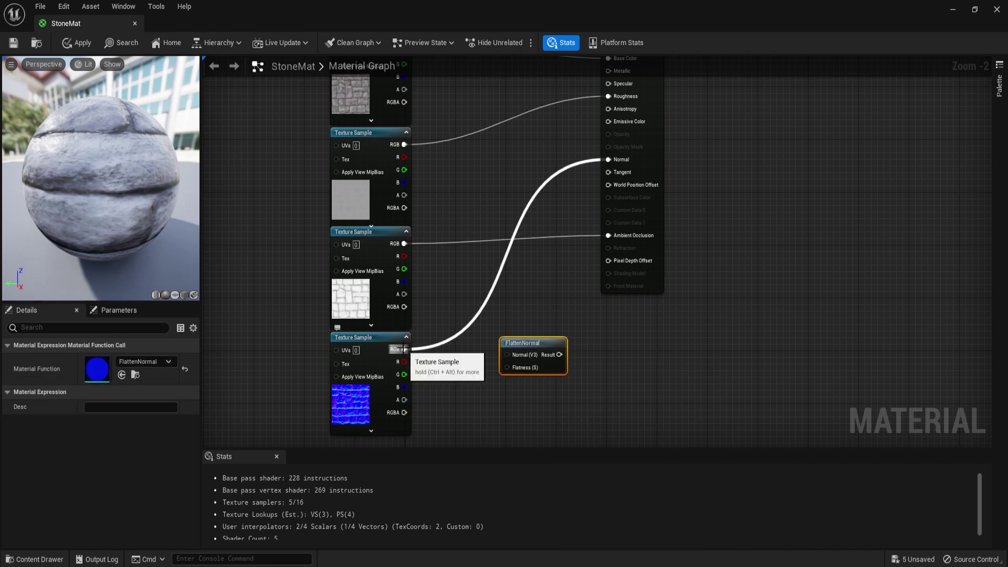
{"action": "left_click_drag", "start_coordinate": [403, 349], "coordinate": [508, 354]}
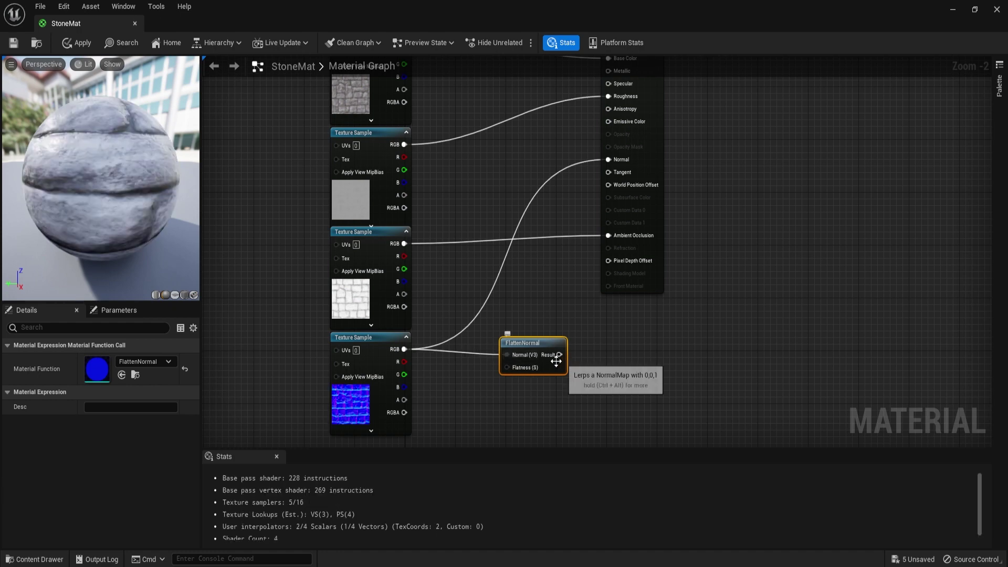
{"action": "mouse_move", "coordinate": [521, 366]}
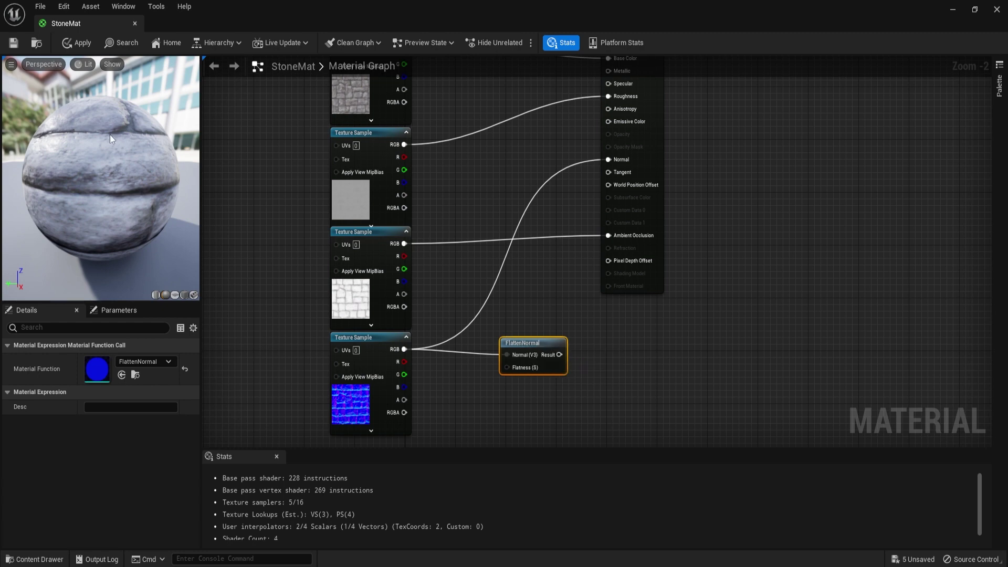
Step: Preview the FlattenNormal node's output on the plane preview mesh
{"action": "right_click", "coordinate": [552, 344]}
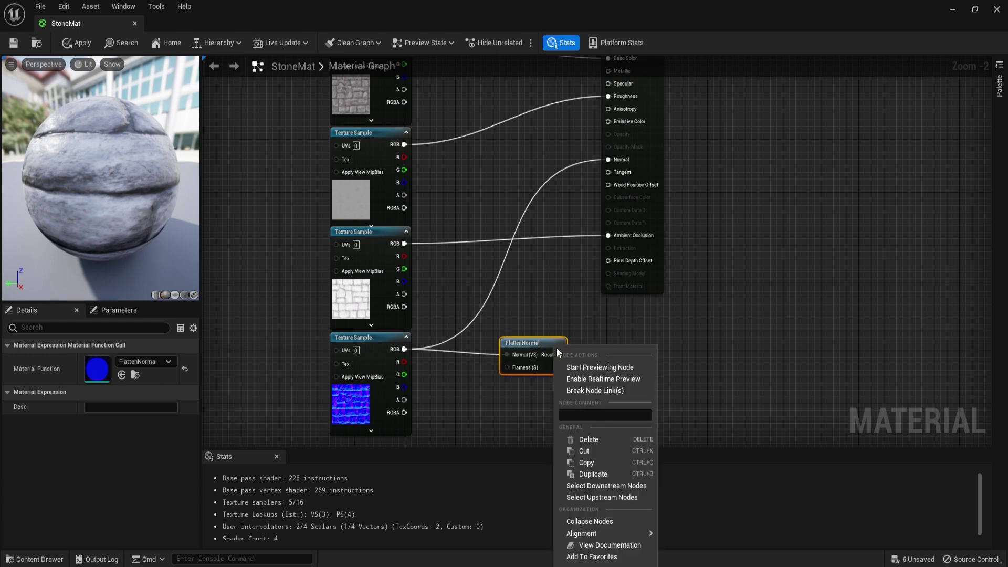
{"action": "left_click", "coordinate": [586, 369]}
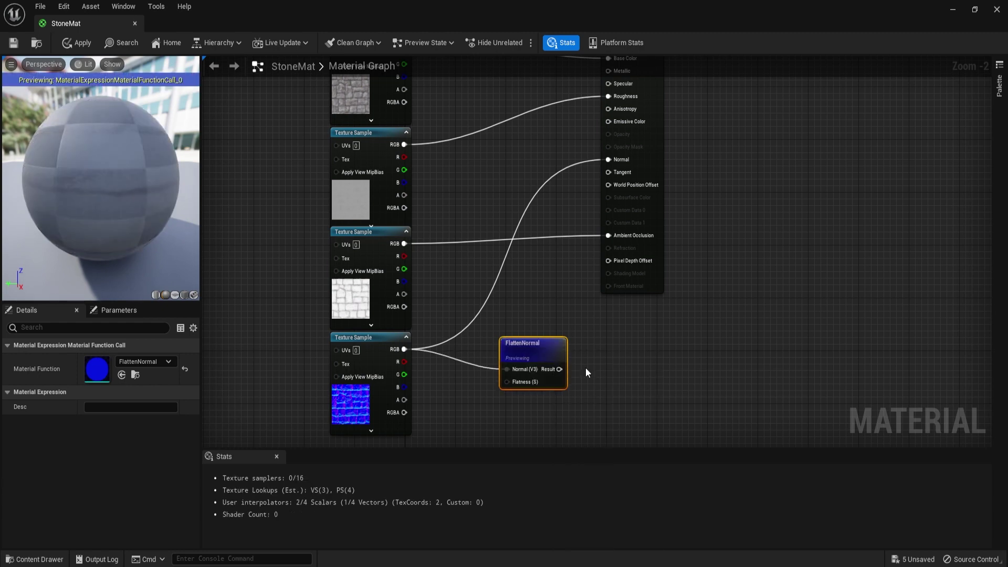
{"action": "left_click", "coordinate": [175, 295]}
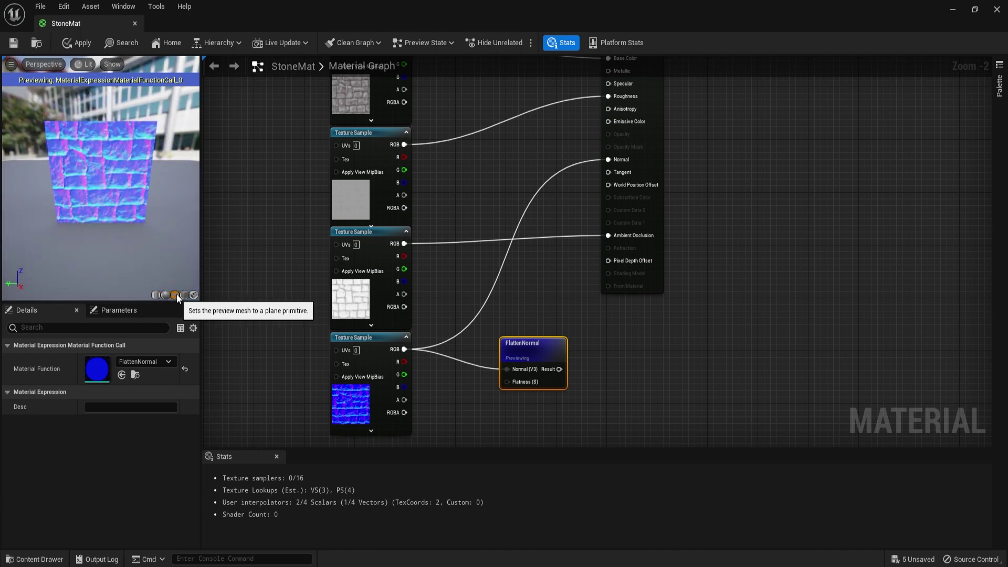
{"action": "left_click", "coordinate": [557, 306]}
{"action": "key", "text": "F8"}
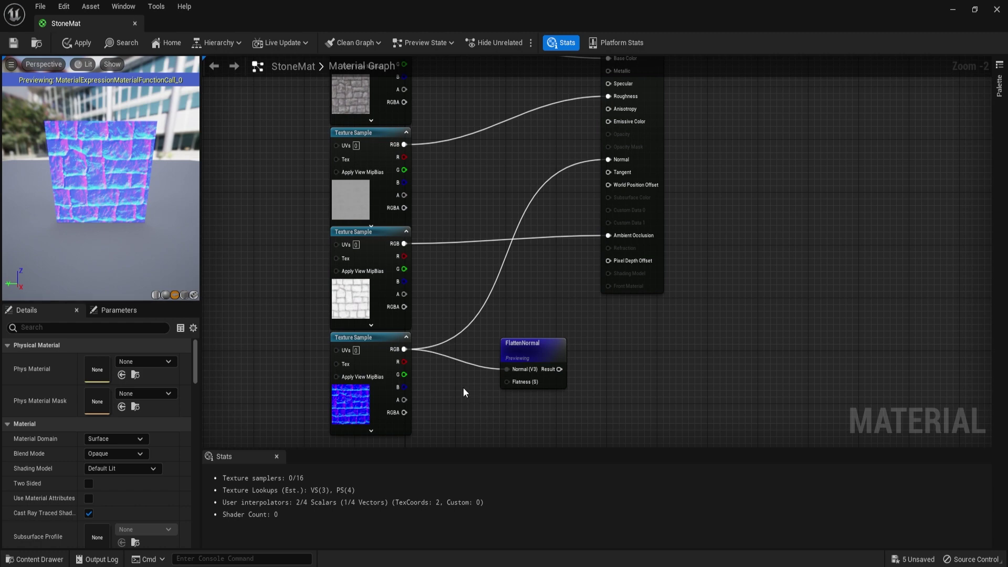
Step: Place a Constant node for FlattenNormal's Flatness and try a value of 0.5
{"action": "key", "text": "1"}
{"action": "left_click", "coordinate": [446, 386]}
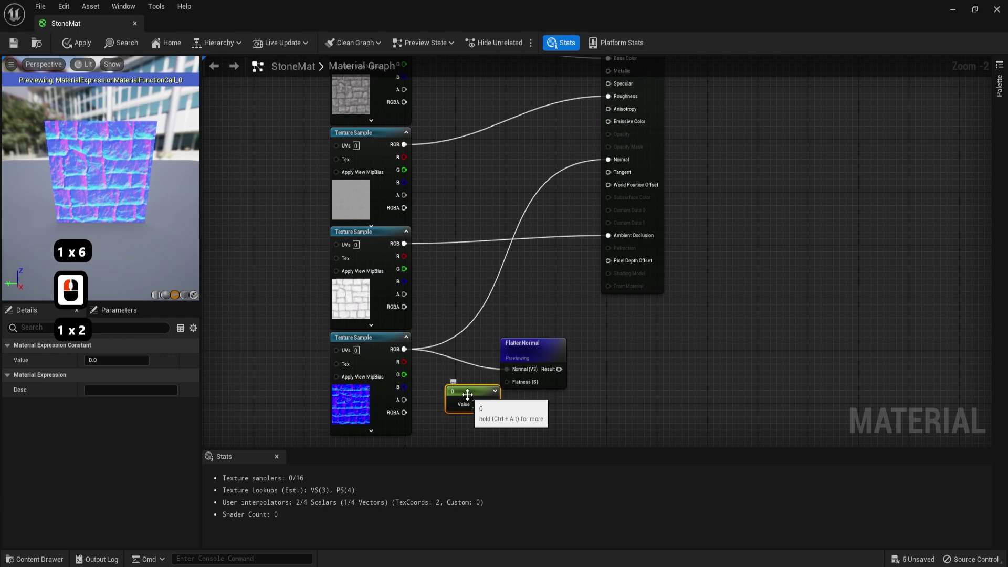
{"action": "left_click_drag", "start_coordinate": [477, 391], "coordinate": [510, 382]}
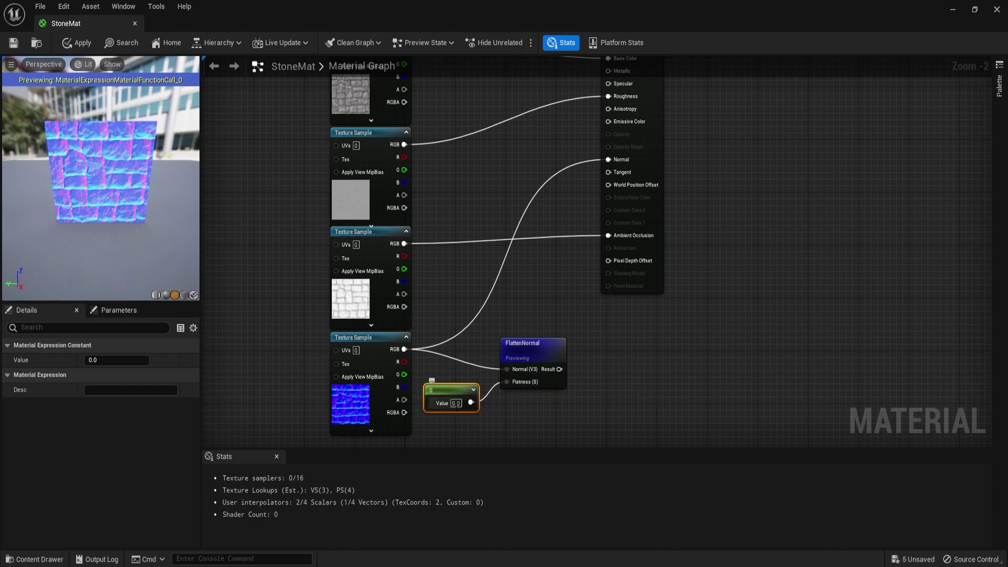
{"action": "left_click", "coordinate": [455, 402]}
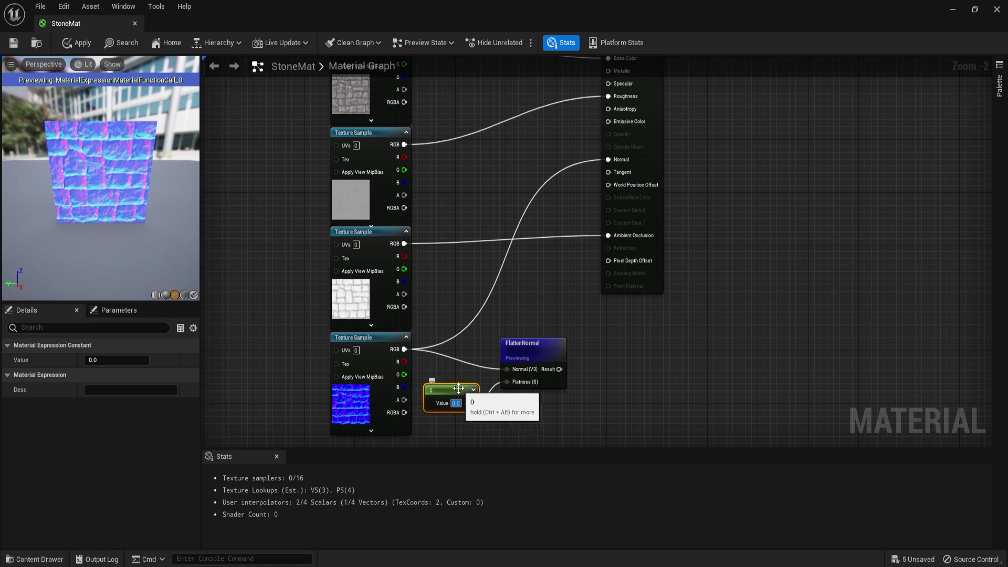
{"action": "key", "text": "BackSpace"}
{"action": "key", "text": "BackSpace"}
{"action": "key", "text": "BackSpace"}
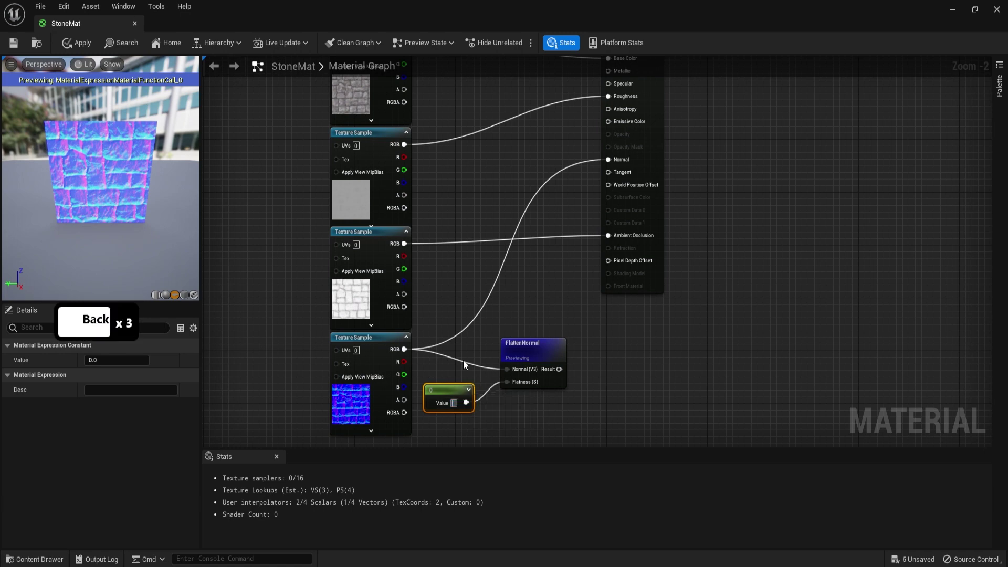
{"action": "type", "text": ".5"}
{"action": "key", "text": "Return"}
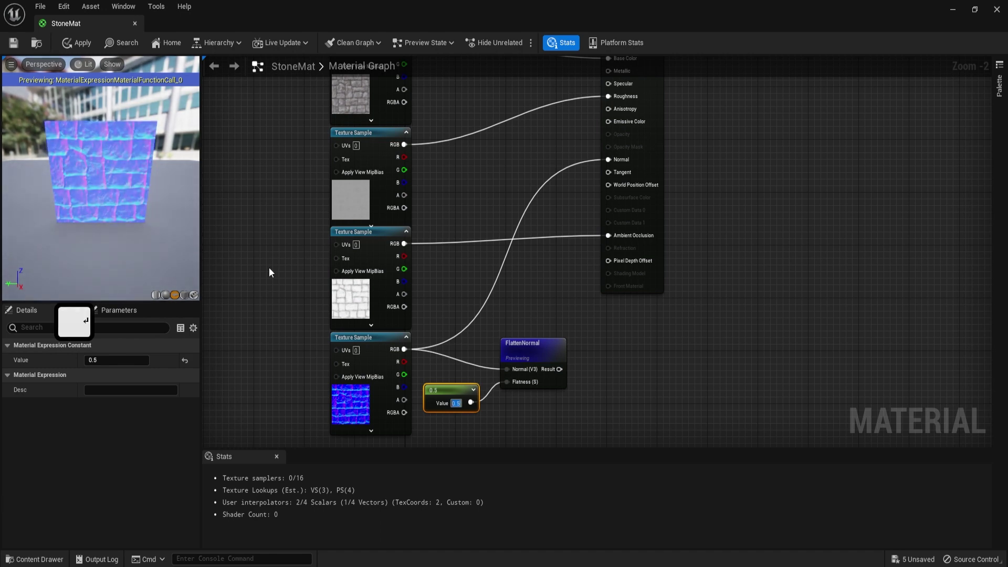
Step: Change the Constant to 1, then 2, and inspect the inverted stone normals in the preview
{"action": "type", "text": "1"}
{"action": "key", "text": "Return"}
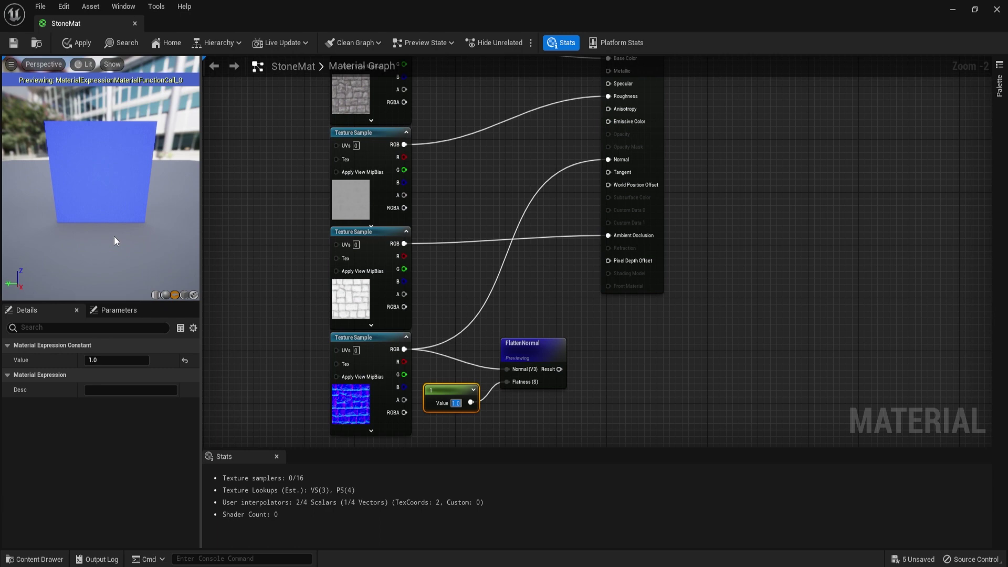
{"action": "type", "text": "2"}
{"action": "key", "text": "Return"}
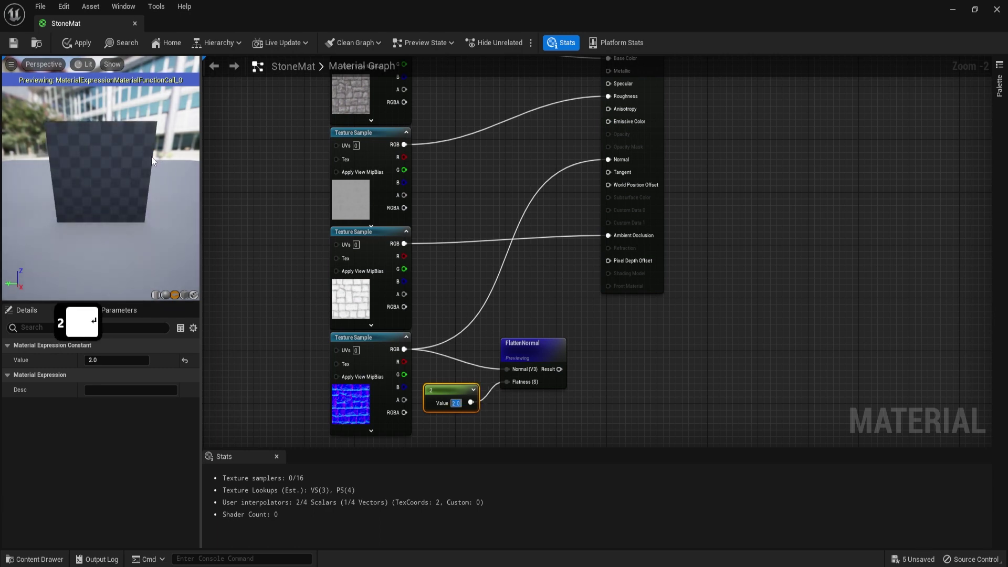
{"action": "scroll", "coordinate": [90, 171], "scroll_direction": "up", "scroll_amount": 2}
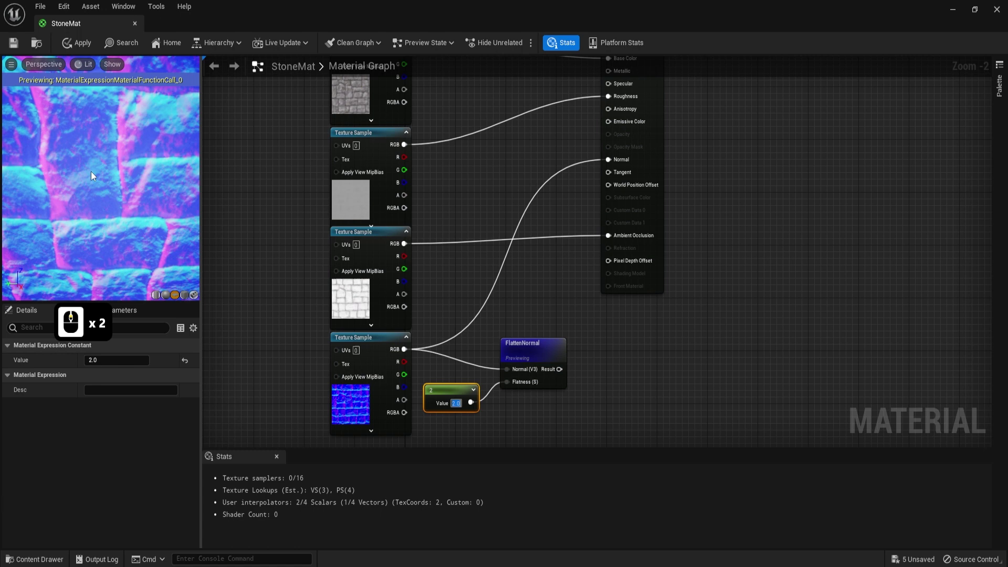
{"action": "left_click_drag", "start_coordinate": [90, 171], "coordinate": [55, 141]}
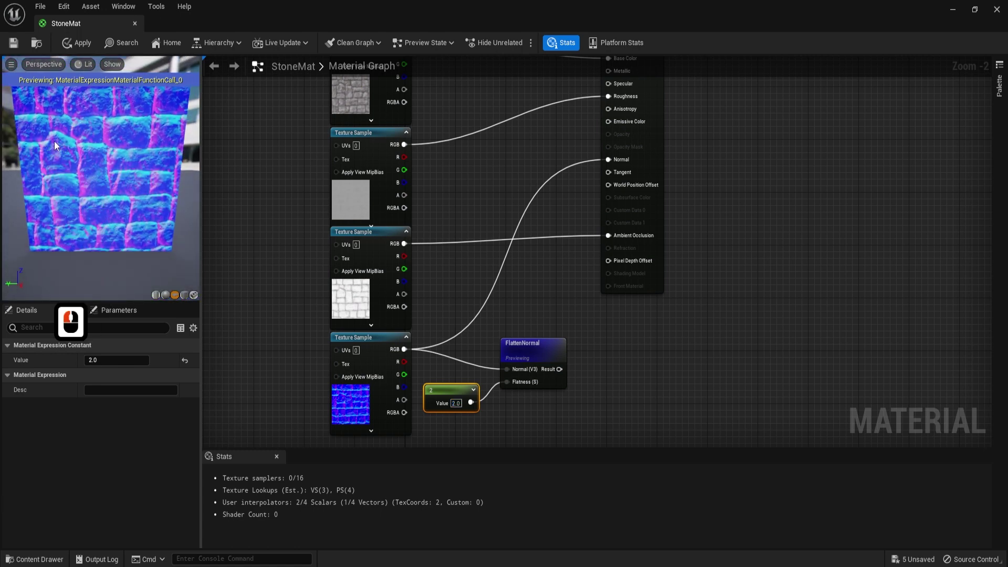
Step: Briefly preview the raw normal-map texture, then switch the preview to FlattenNormal's output
{"action": "right_click", "coordinate": [367, 343]}
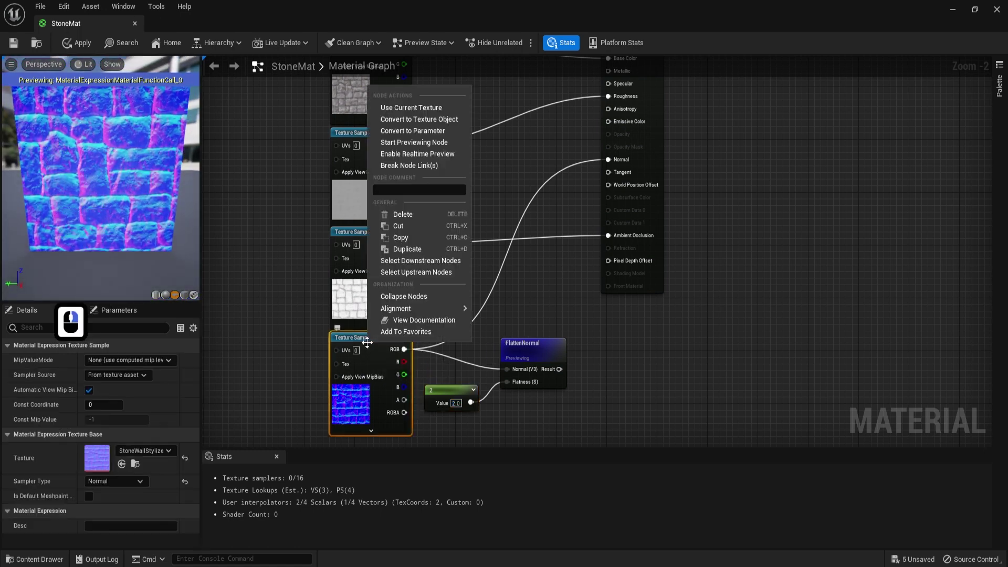
{"action": "left_click", "coordinate": [435, 141]}
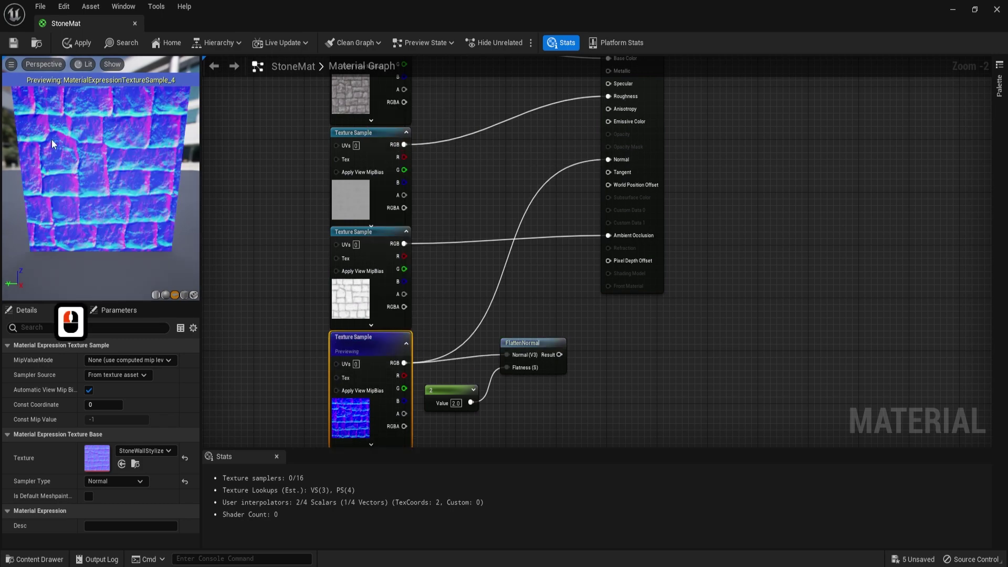
{"action": "left_click_drag", "start_coordinate": [50, 146], "coordinate": [48, 143]}
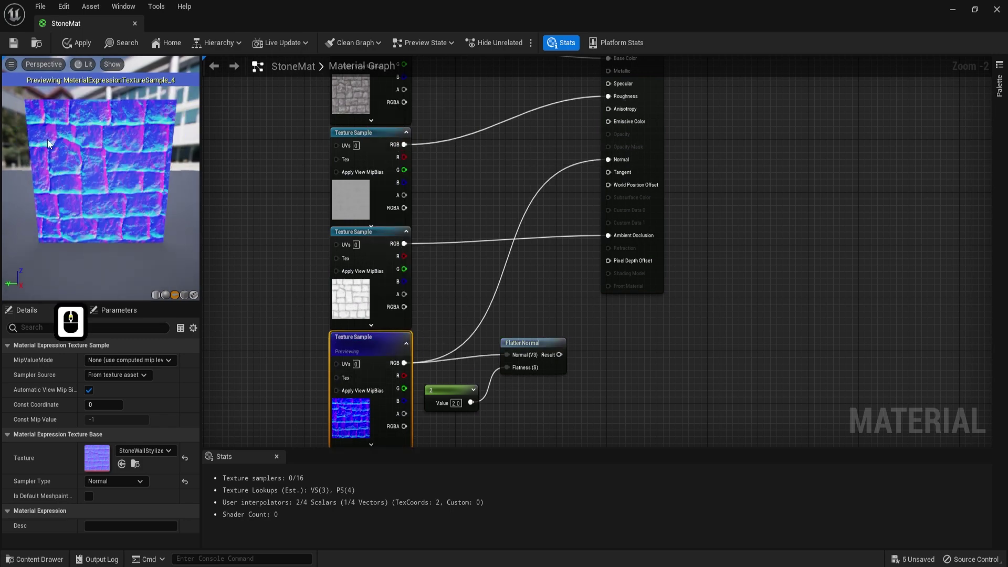
{"action": "scroll", "coordinate": [58, 144], "scroll_direction": "up", "scroll_amount": 6}
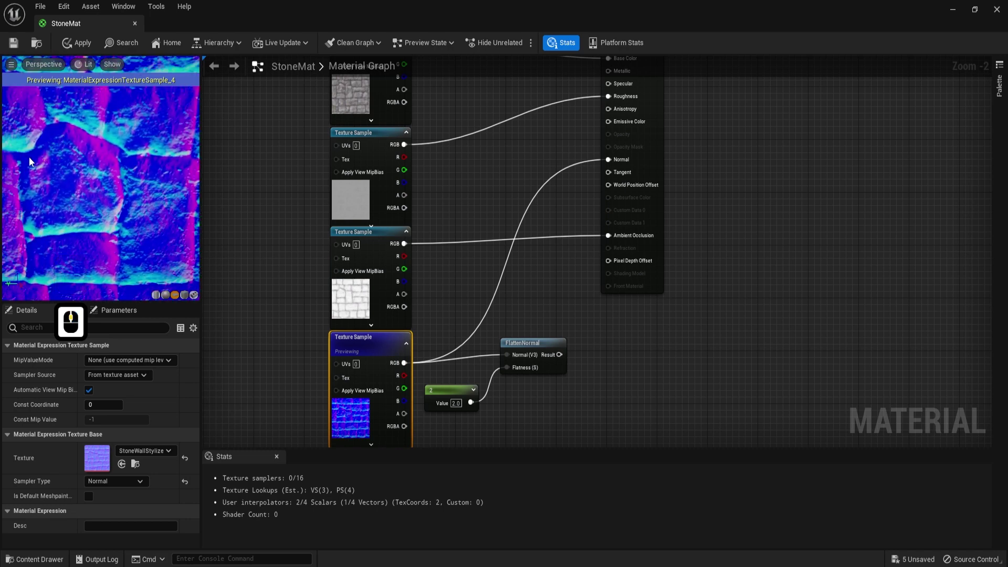
{"action": "right_click", "coordinate": [524, 345]}
{"action": "left_click", "coordinate": [562, 365]}
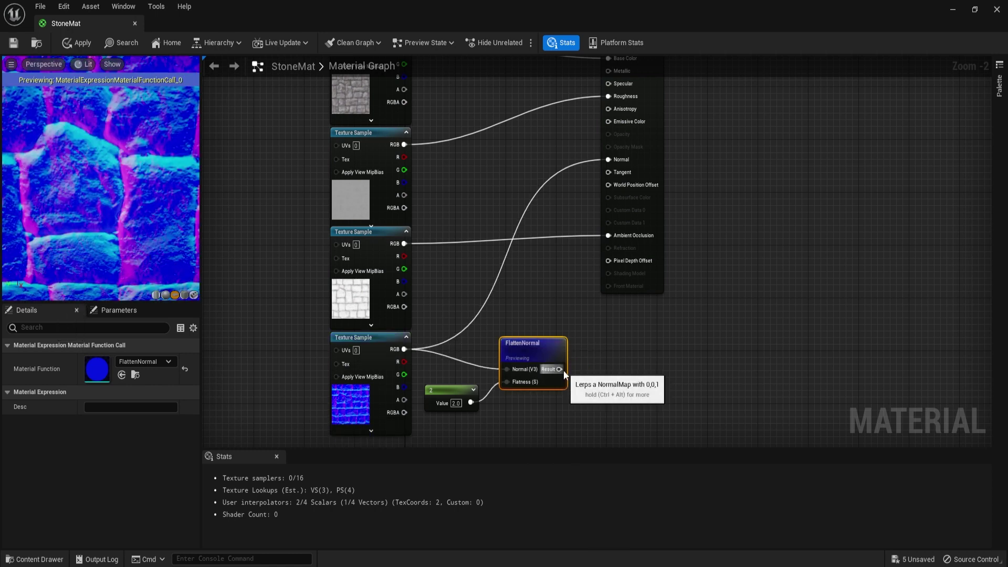
Step: Wire FlattenNormal's Result into StoneMat's Normal input and save the material
{"action": "left_click_drag", "start_coordinate": [560, 369], "coordinate": [609, 162]}
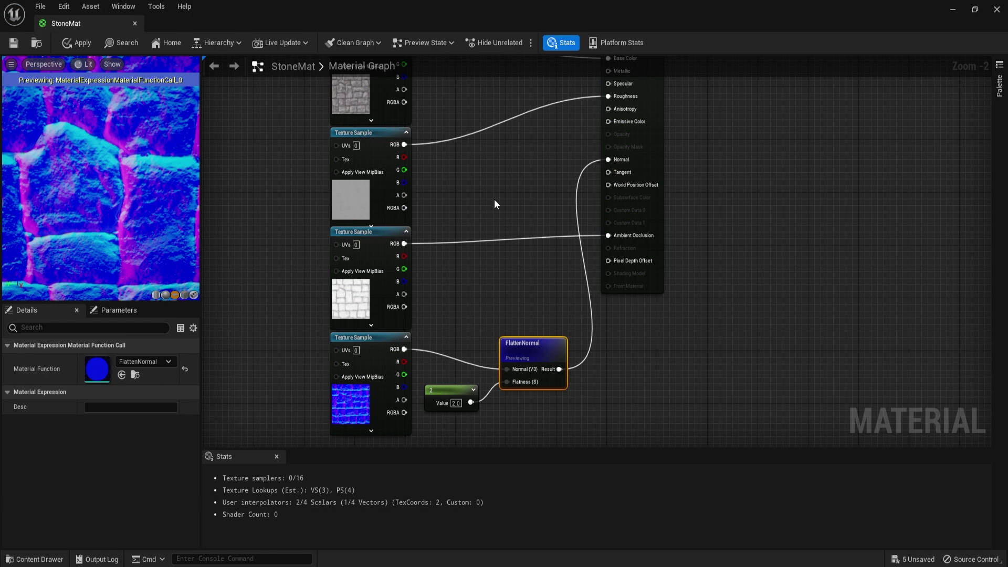
{"action": "key", "text": "ctrl"}
{"action": "key", "text": "ctrl+s"}
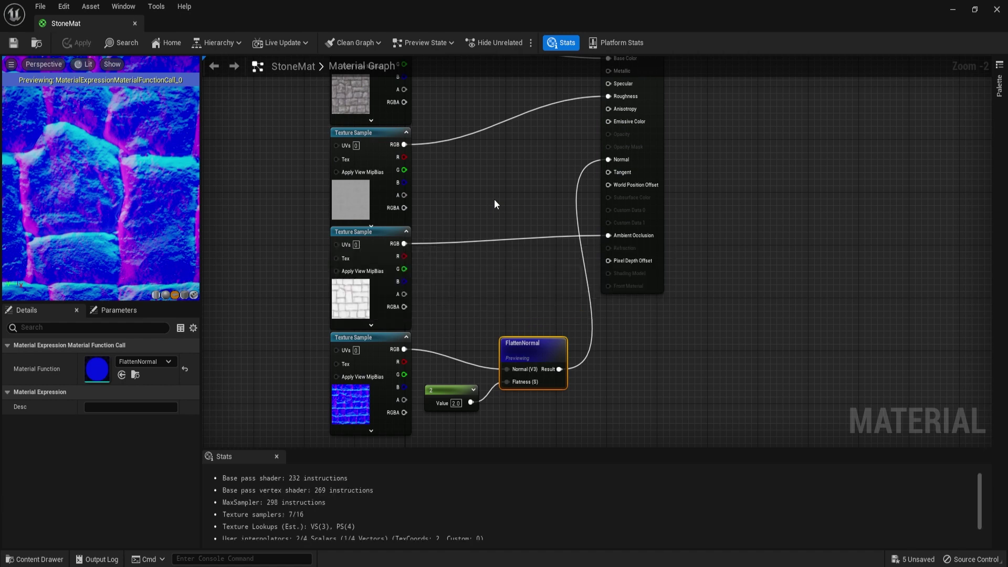
{"action": "scroll", "coordinate": [493, 220], "scroll_direction": "down", "scroll_amount": 2}
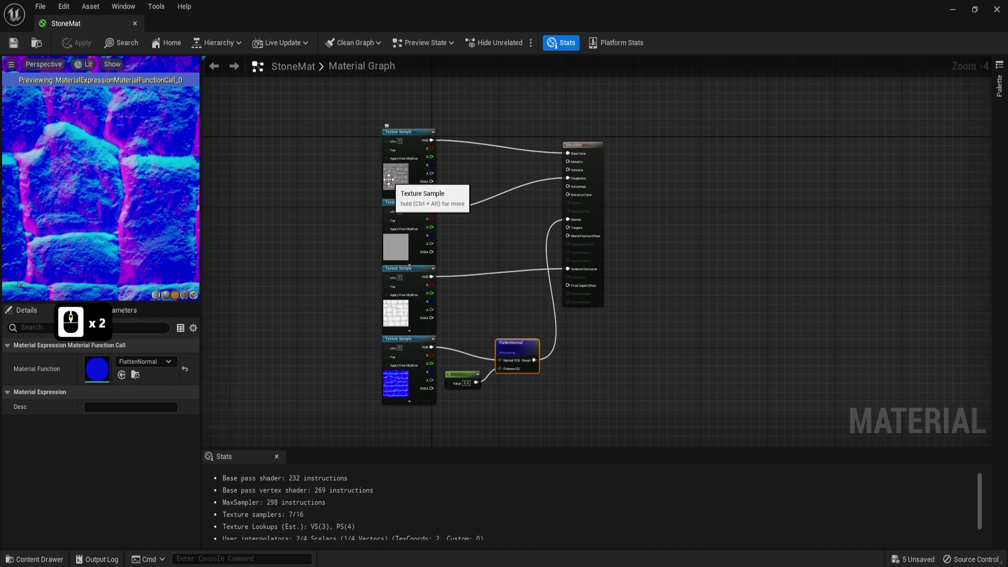
Step: Convert the base colour and roughness textures into parameters named BaseColor and Roughness
{"action": "right_click", "coordinate": [388, 180]}
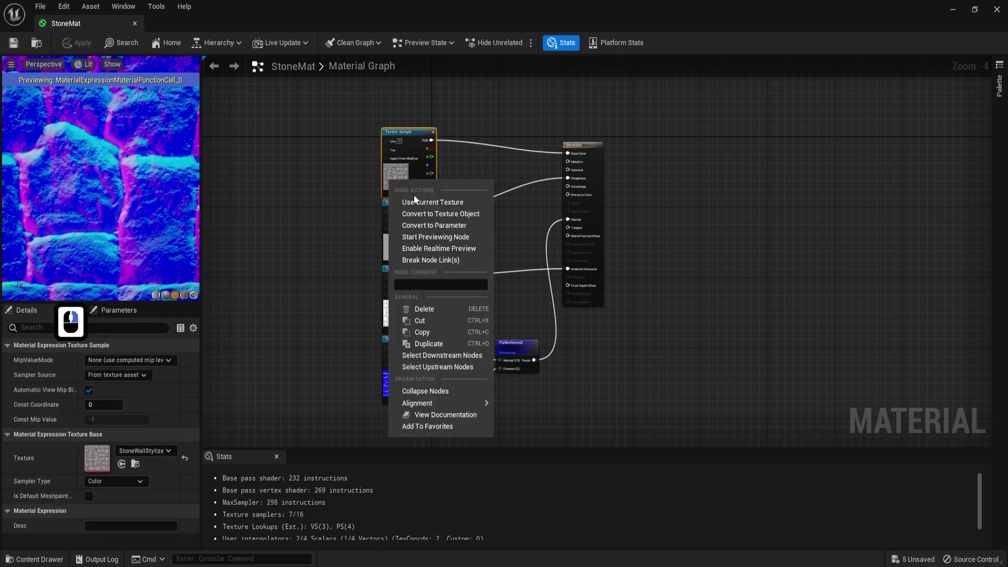
{"action": "left_click", "coordinate": [449, 227]}
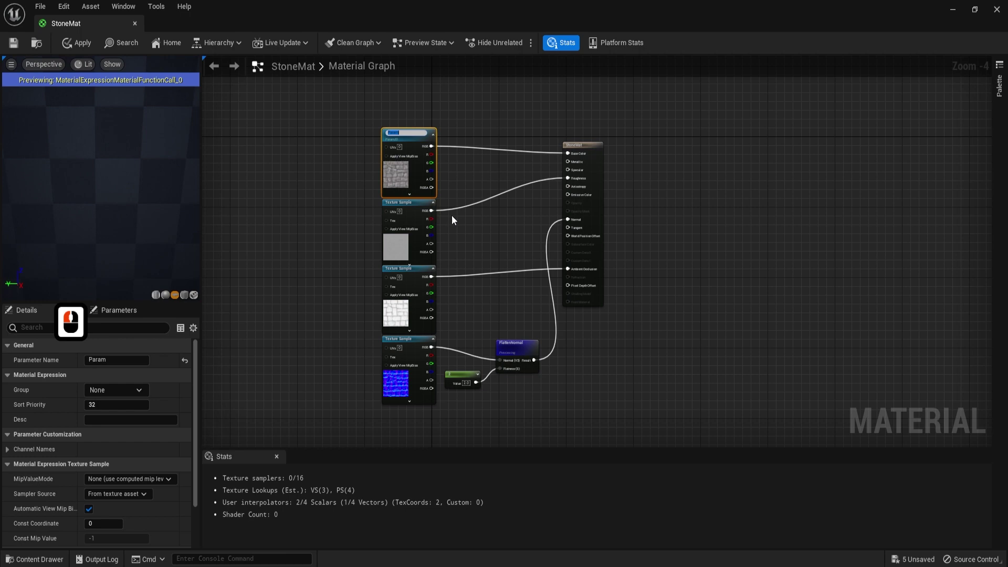
{"action": "type", "text": "BaseColor"}
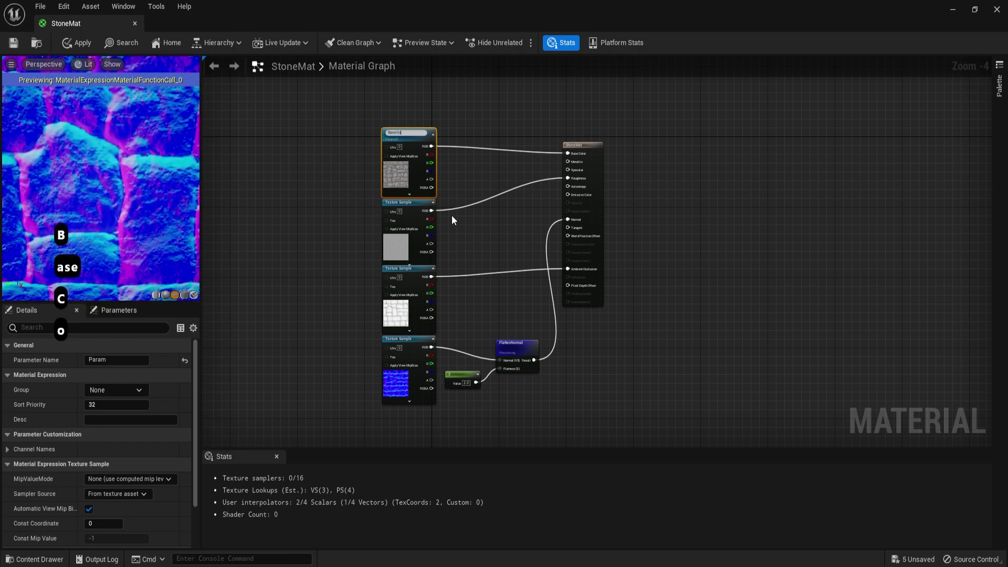
{"action": "key", "text": "Return"}
{"action": "scroll", "coordinate": [450, 219], "scroll_direction": "up", "scroll_amount": 2}
{"action": "left_click", "coordinate": [377, 275]}
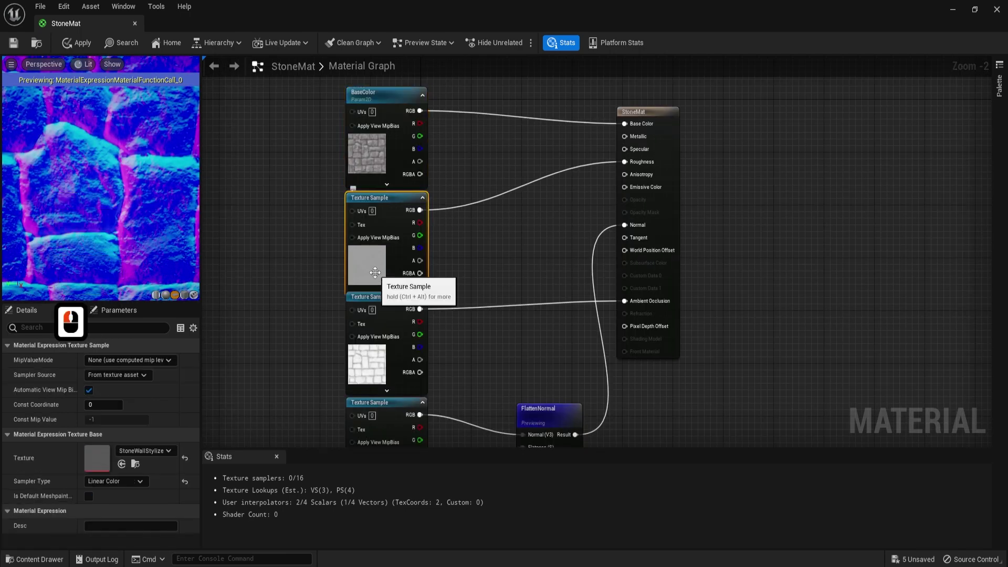
{"action": "right_click", "coordinate": [374, 273]}
{"action": "left_click", "coordinate": [444, 317]}
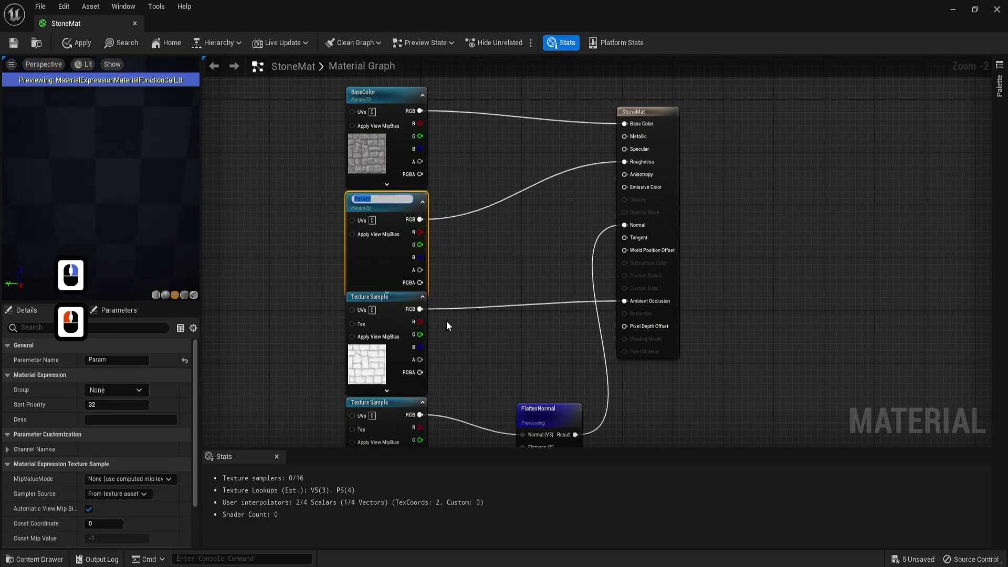
{"action": "type", "text": "Roughness"}
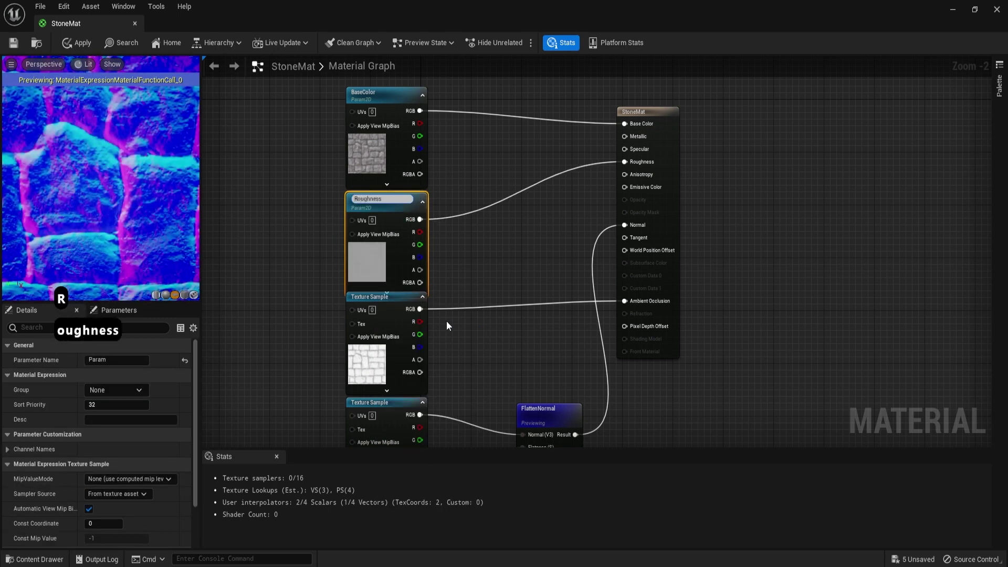
{"action": "key", "text": "Return"}
Step: Convert the ambient occlusion and normal textures into parameters AO and Normal, then save
{"action": "left_click", "coordinate": [385, 358]}
{"action": "right_click", "coordinate": [385, 358]}
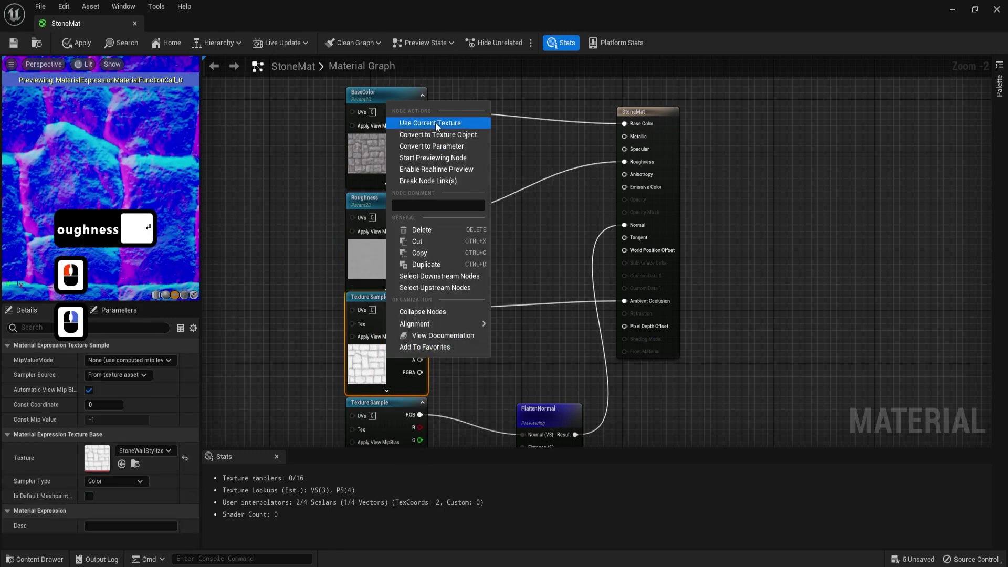
{"action": "left_click", "coordinate": [448, 146]}
{"action": "type", "text": "AO"}
{"action": "key", "text": "Return"}
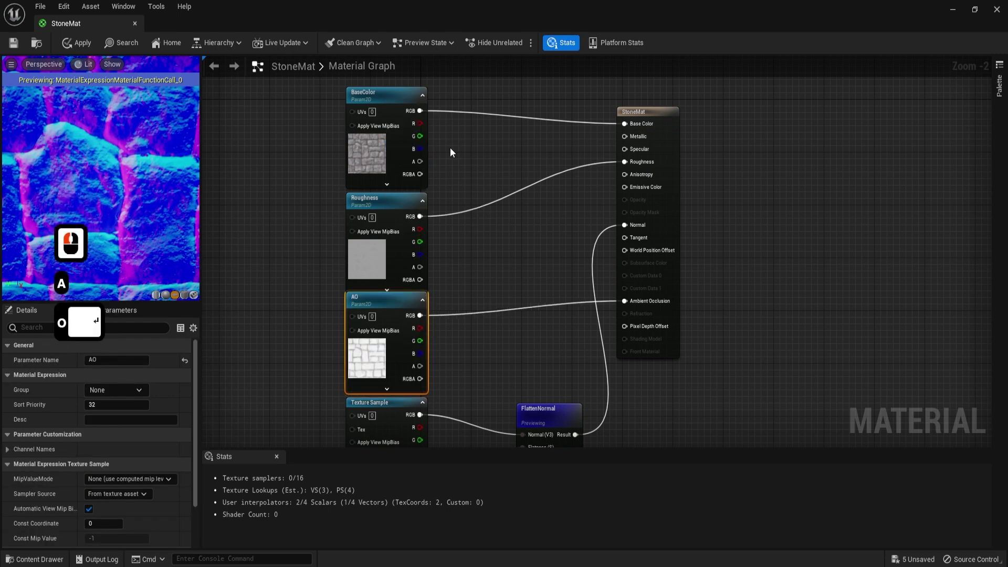
{"action": "right_click_drag", "start_coordinate": [362, 446], "coordinate": [367, 335]}
{"action": "left_click", "coordinate": [369, 340]}
{"action": "right_click", "coordinate": [368, 362]}
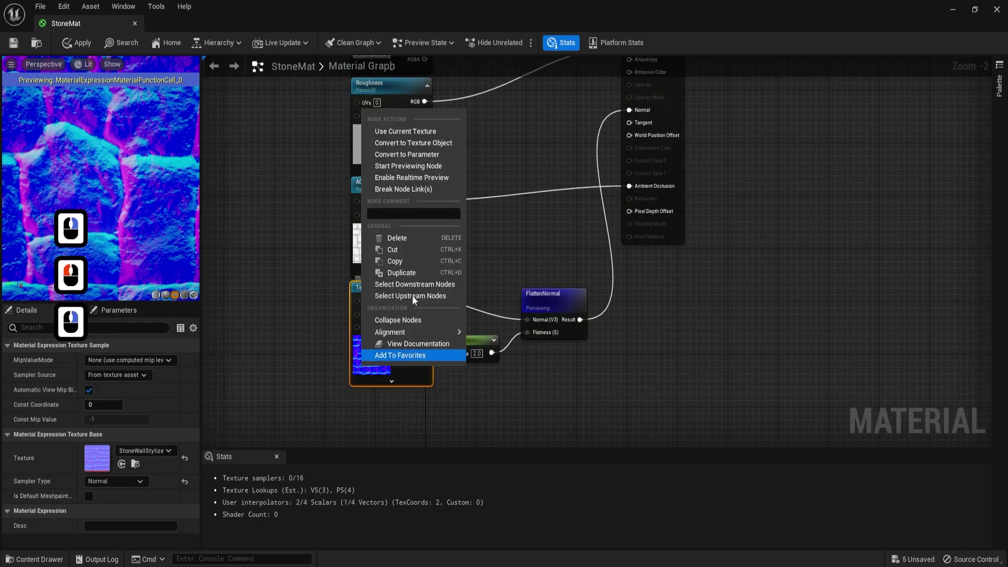
{"action": "left_click", "coordinate": [412, 156]}
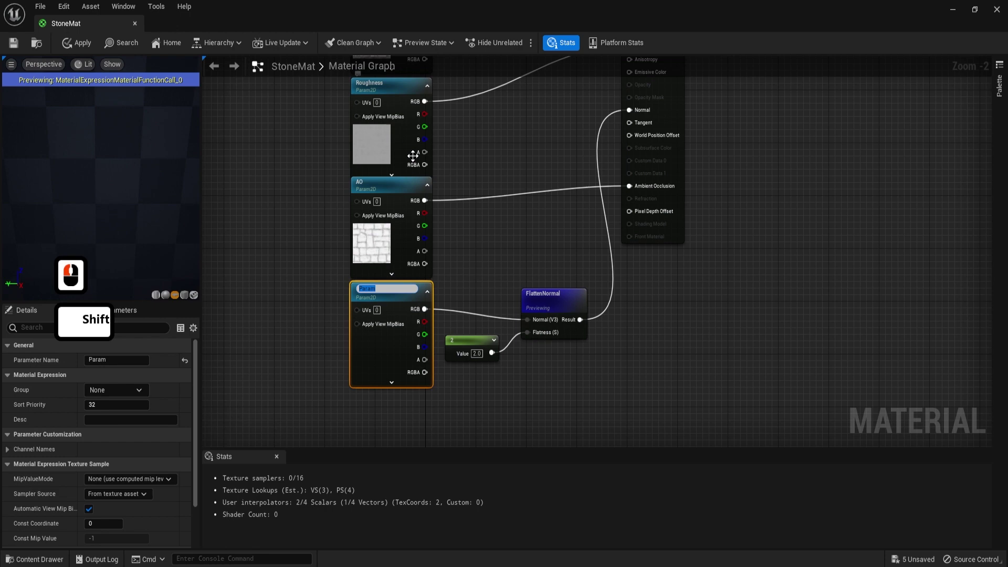
{"action": "type", "text": "Normal"}
{"action": "key", "text": "Return"}
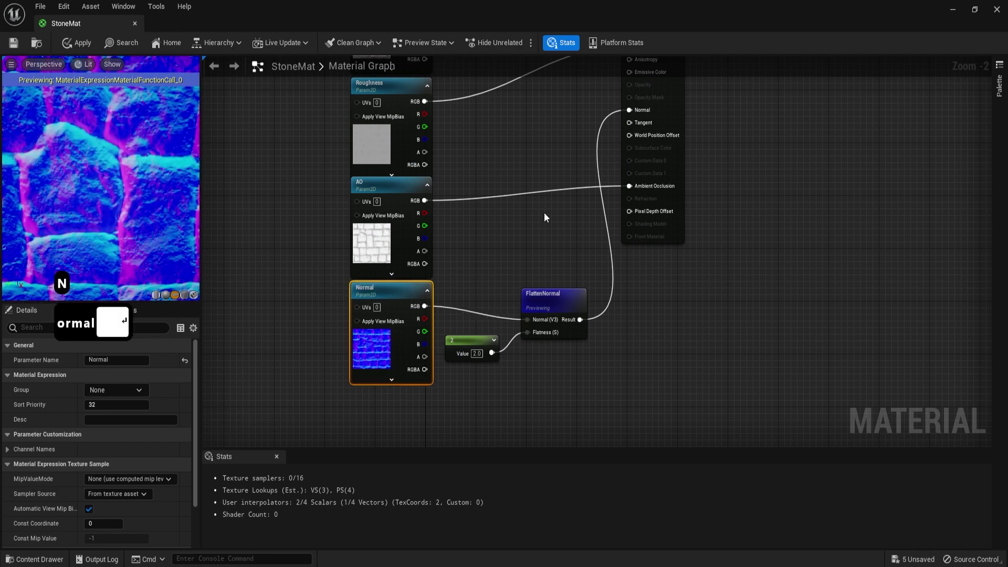
{"action": "key", "text": "ctrl+s"}
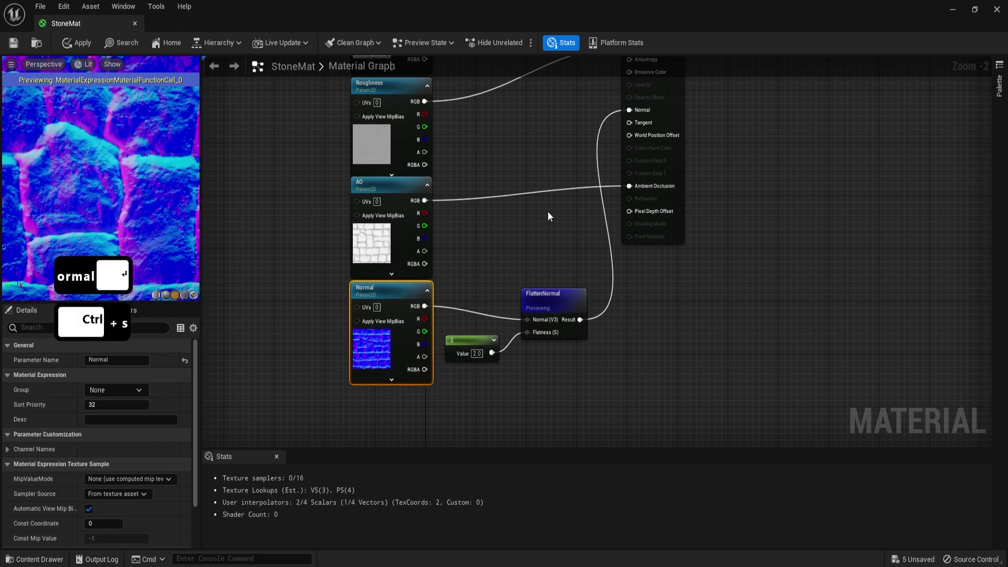
Step: Close the StoneMat editor applying changes, and create StoneMat_Inst from StoneMat
{"action": "left_click", "coordinate": [998, 17]}
{"action": "left_click", "coordinate": [530, 317]}
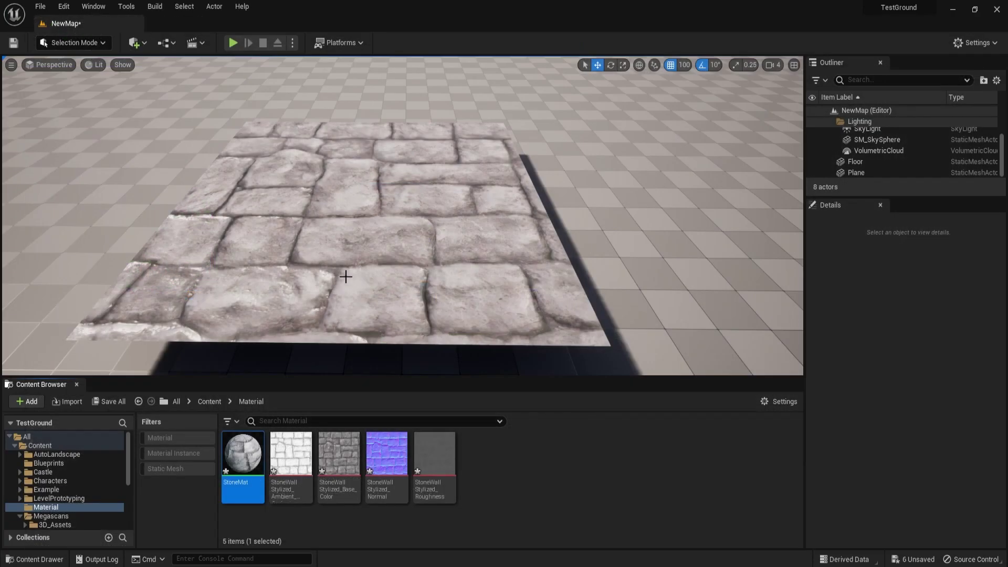
{"action": "right_click", "coordinate": [259, 444]}
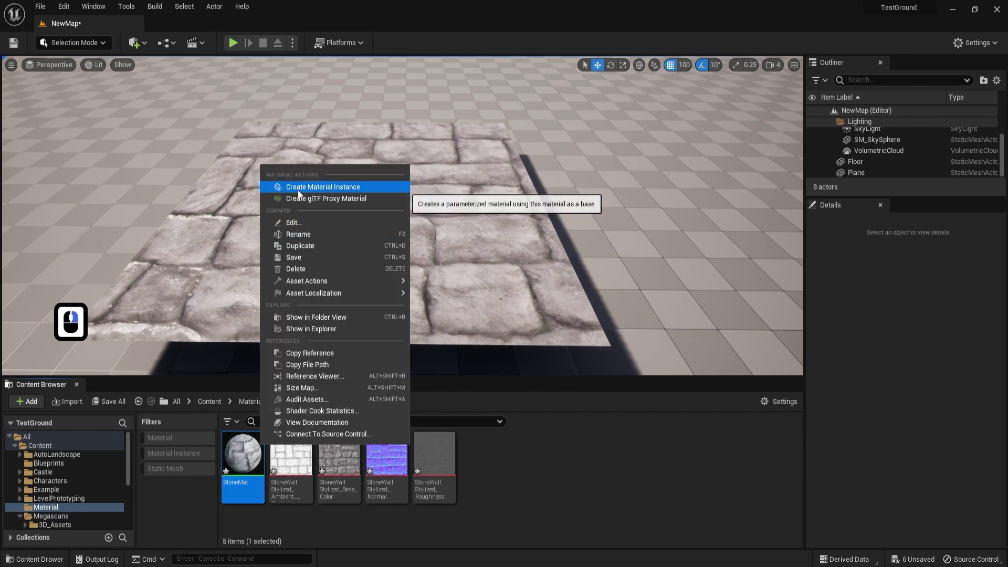
{"action": "left_click", "coordinate": [315, 188]}
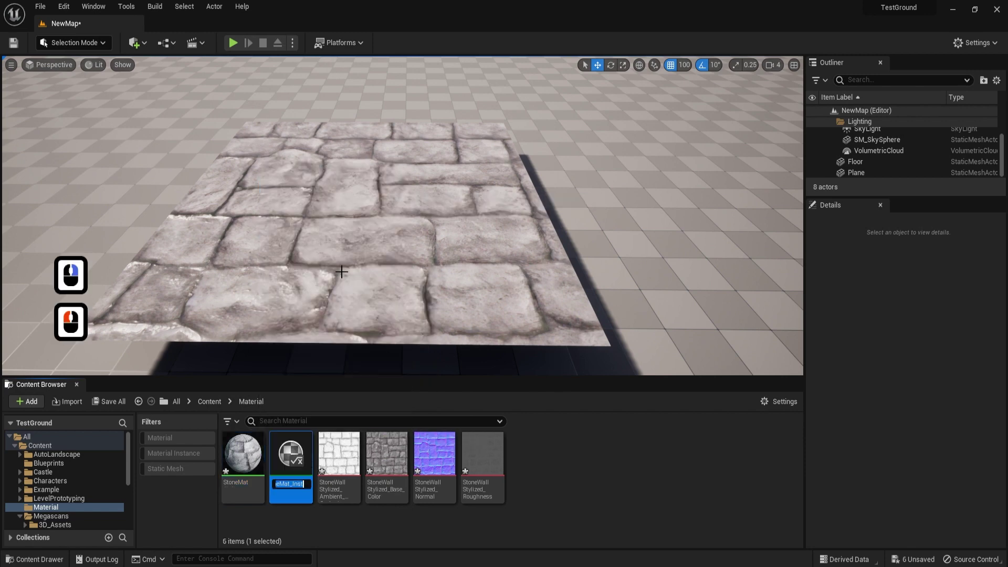
Step: Open StoneMat_Inst and tick the AO, BaseColor, Normal and Roughness texture overrides
{"action": "double_click", "coordinate": [293, 462]}
{"action": "left_click", "coordinate": [730, 138]}
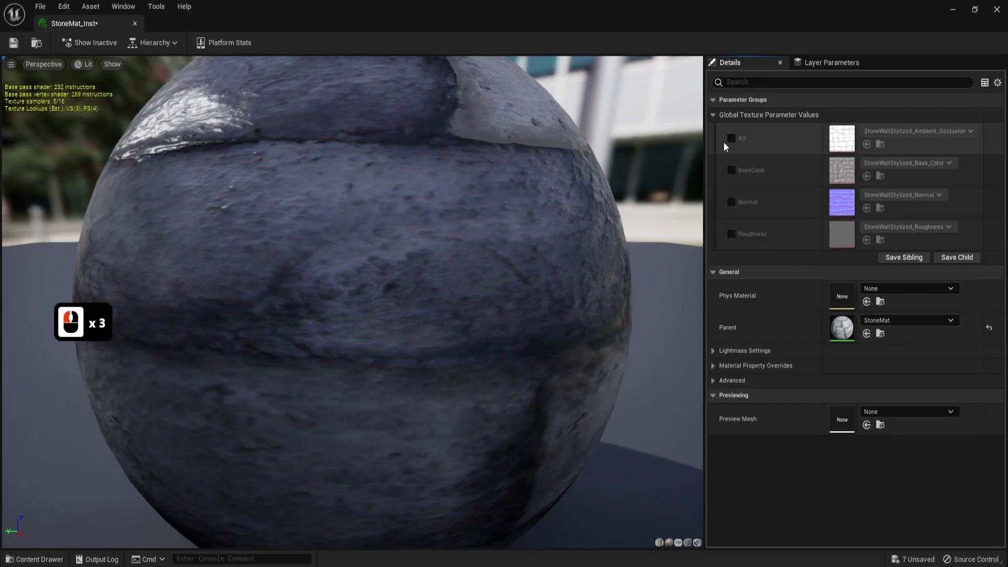
{"action": "left_click", "coordinate": [730, 170]}
{"action": "left_click", "coordinate": [731, 202]}
{"action": "left_click", "coordinate": [730, 234]}
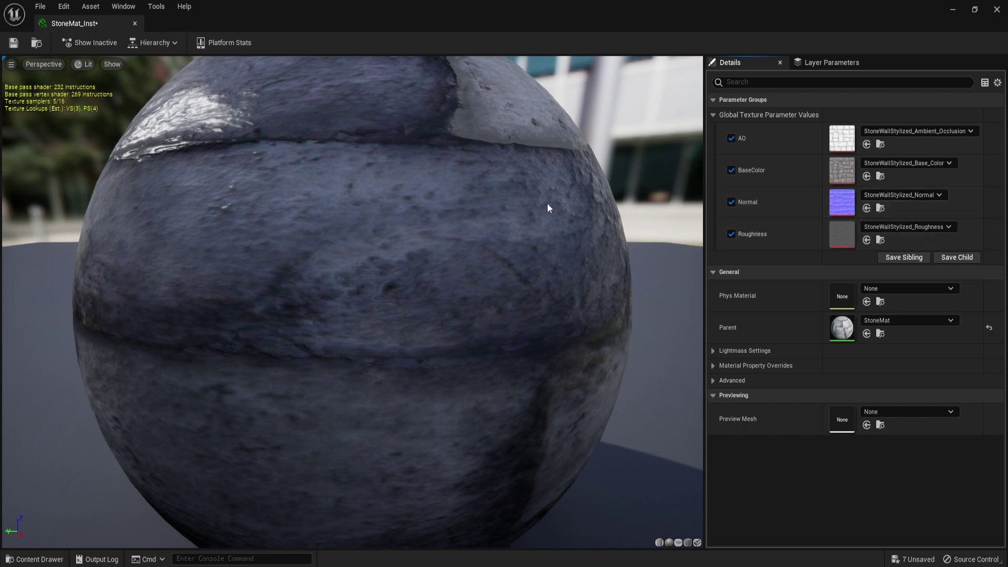
{"action": "scroll", "coordinate": [534, 286], "scroll_direction": "down", "scroll_amount": 5}
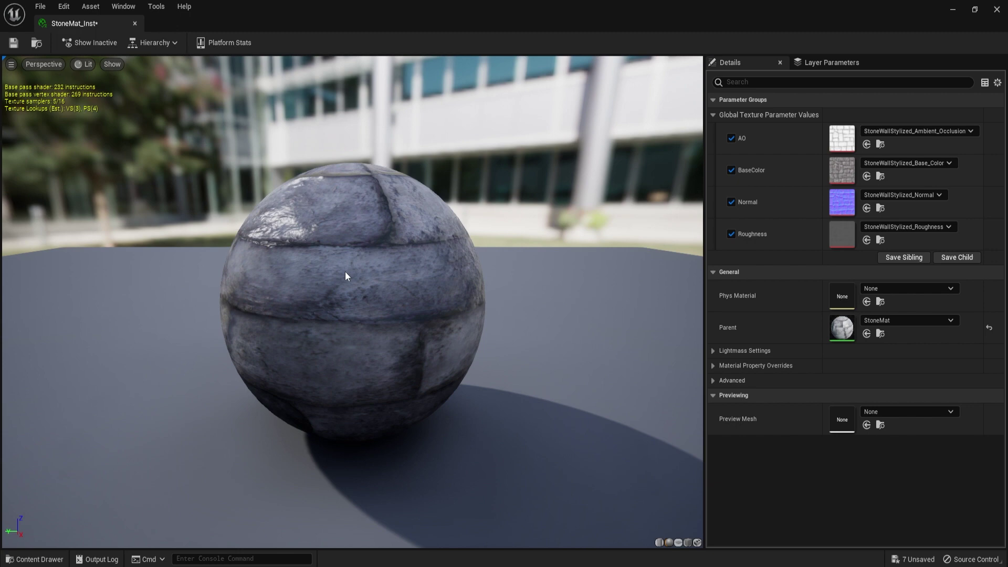
{"action": "left_click_drag", "start_coordinate": [345, 272], "coordinate": [348, 263]}
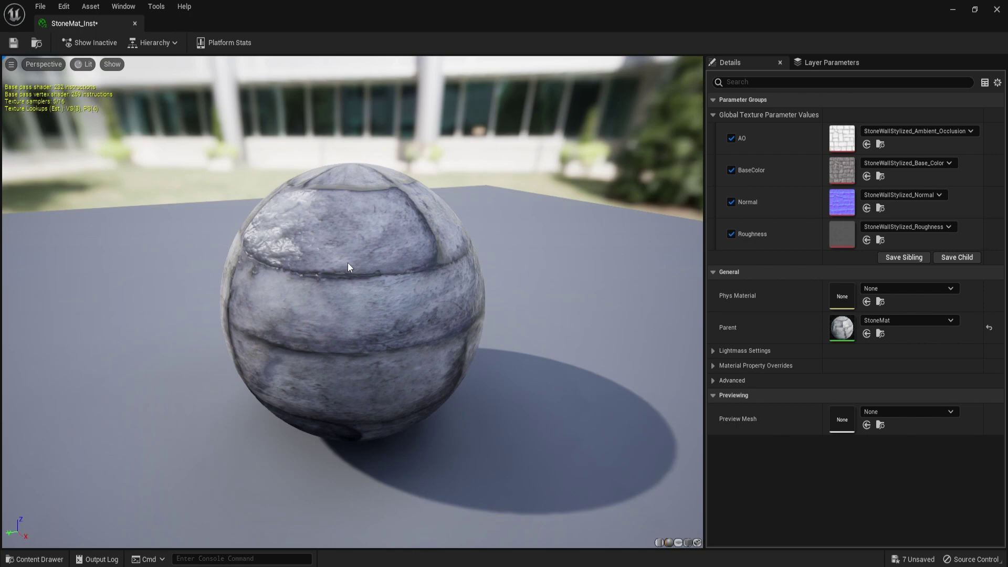